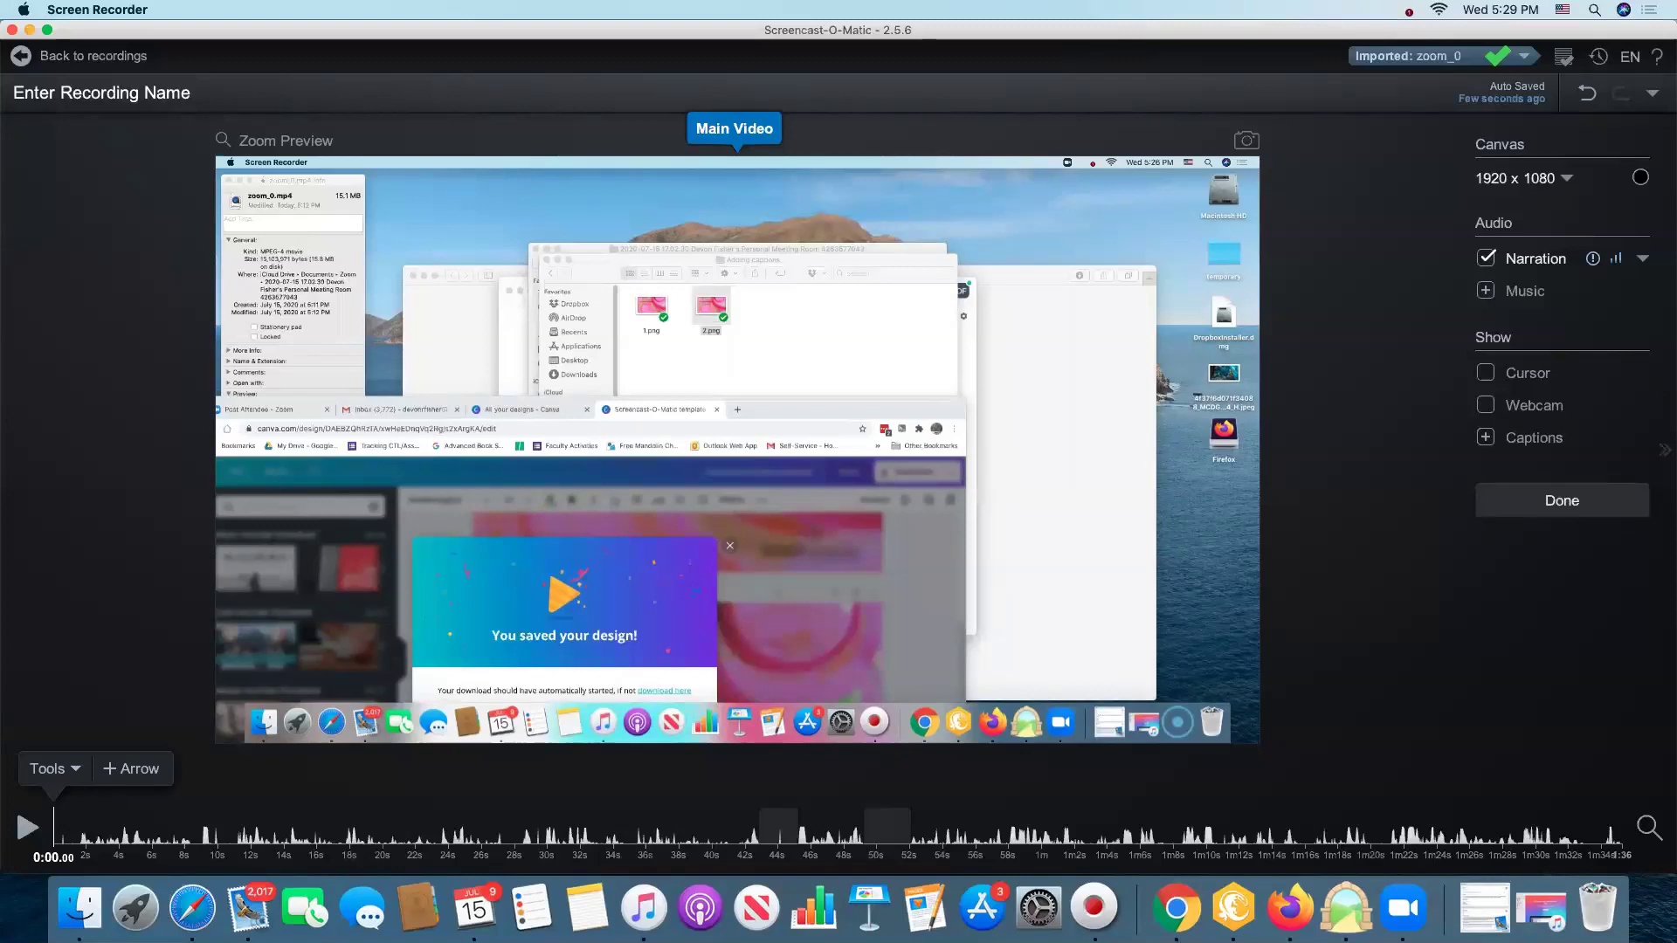
# Start a new English caption track, choosing Blank Captions instead of Captions from file
pyautogui.click(1512, 445)
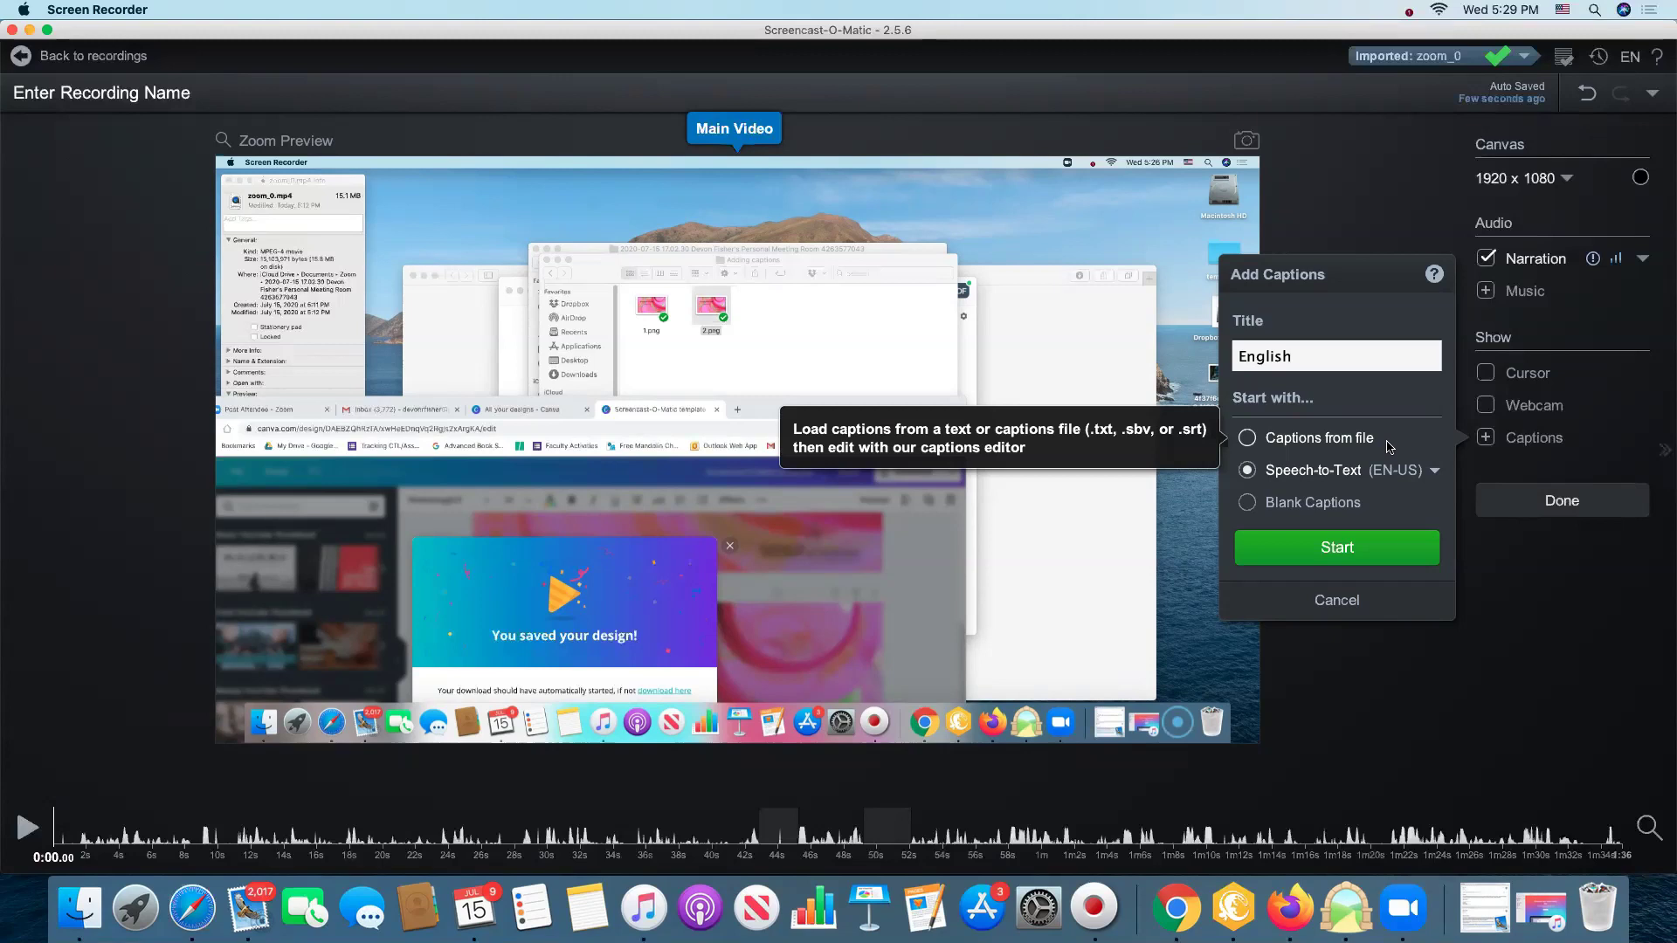
pyautogui.click(1313, 446)
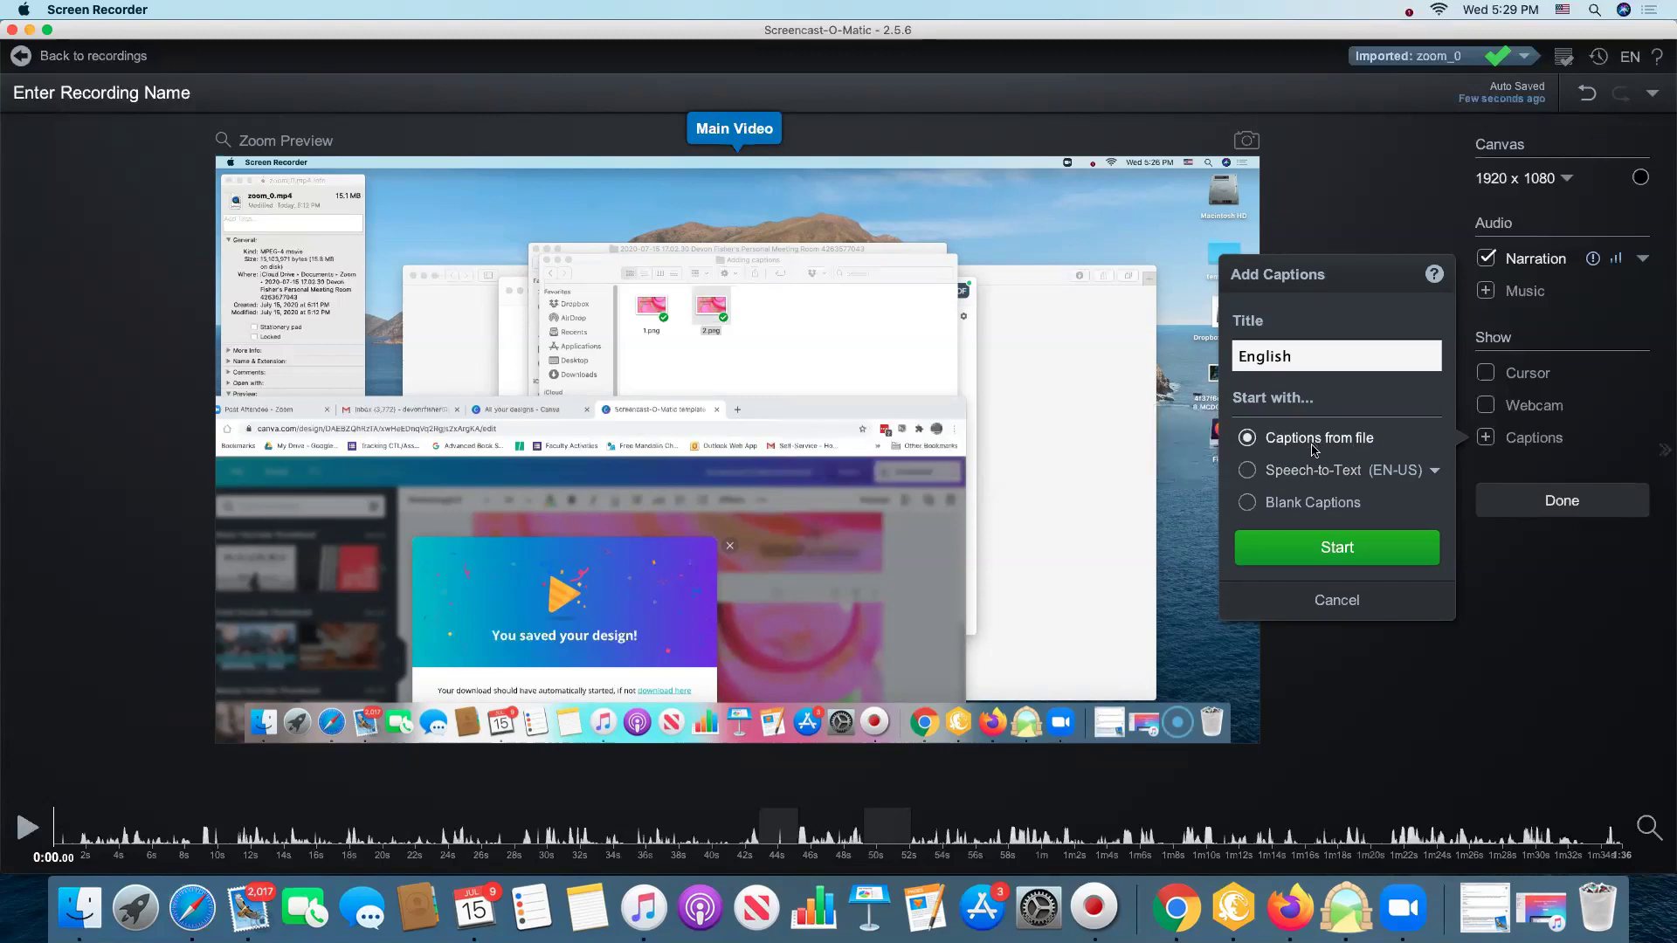
pyautogui.click(1249, 505)
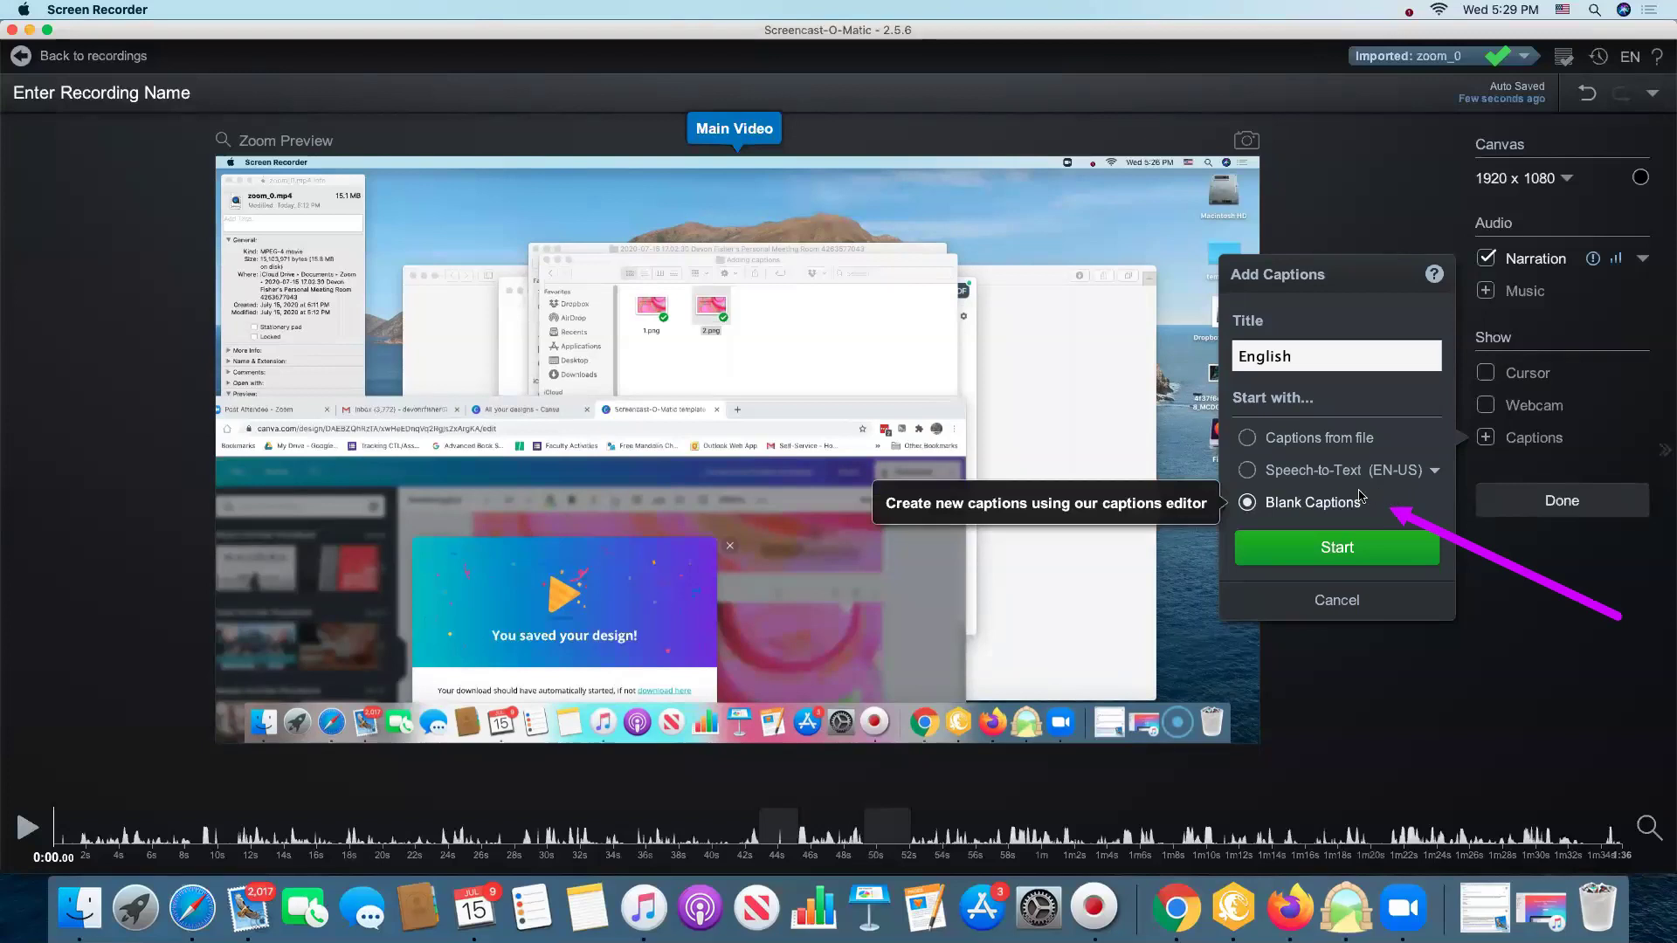
# Type the 0:02 caption 'This is going to be a short video that I create just for the purpose of', then cancel
pyautogui.click(1335, 548)
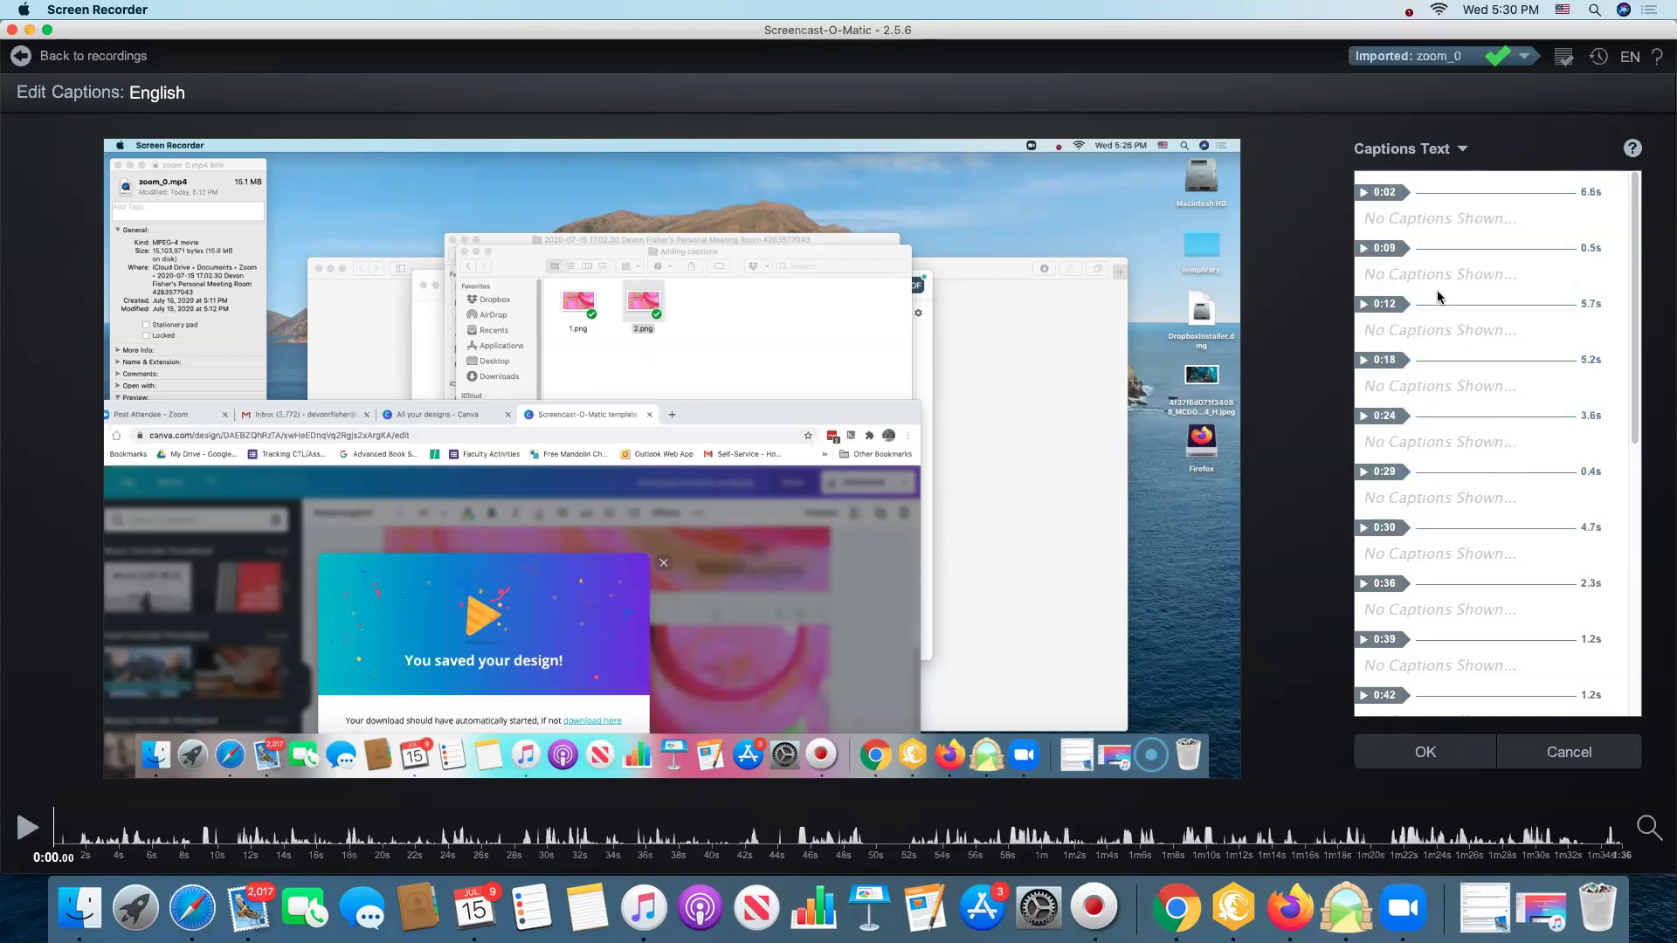
pyautogui.click(1394, 198)
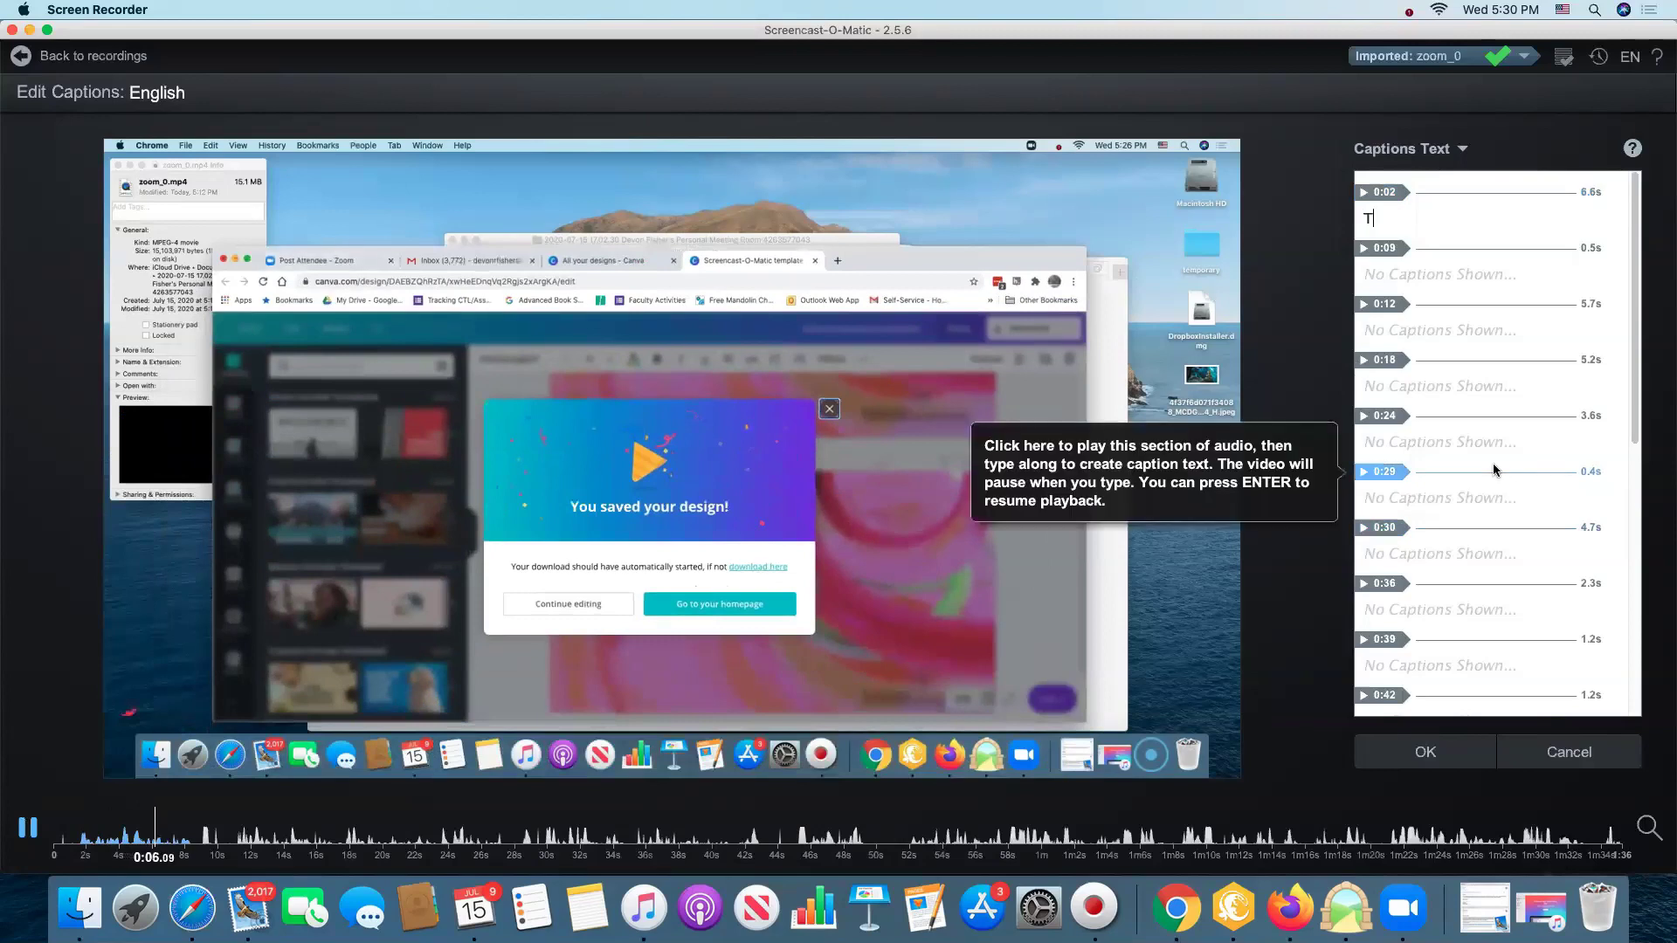
pyautogui.write('This')
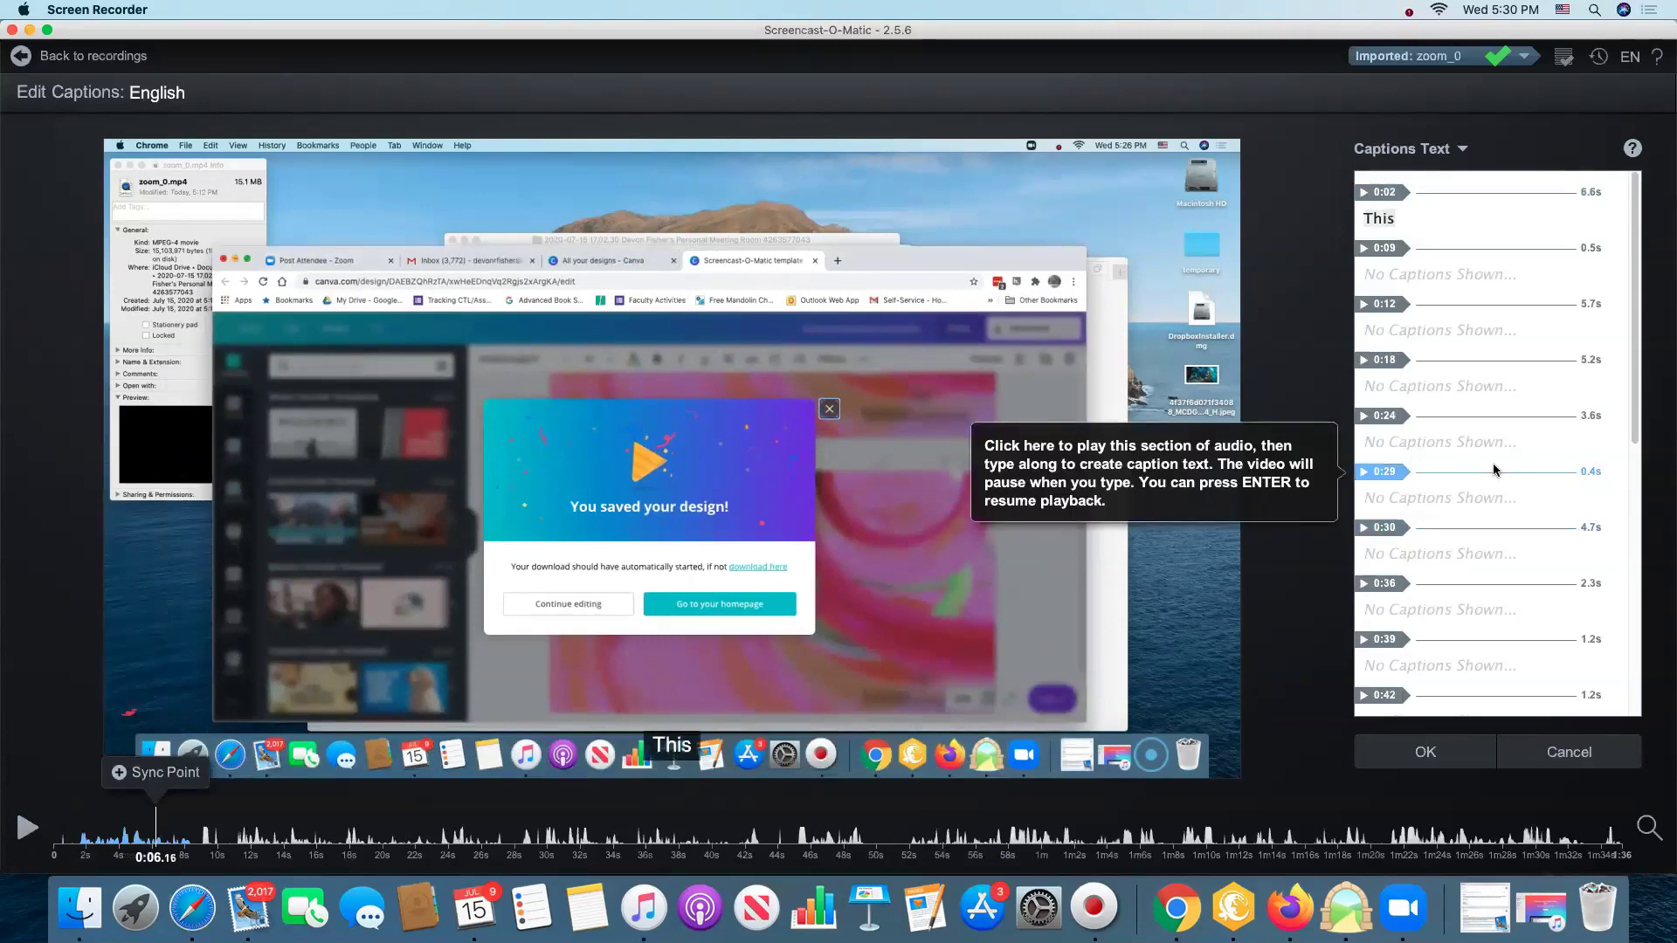
pyautogui.write(' is ')
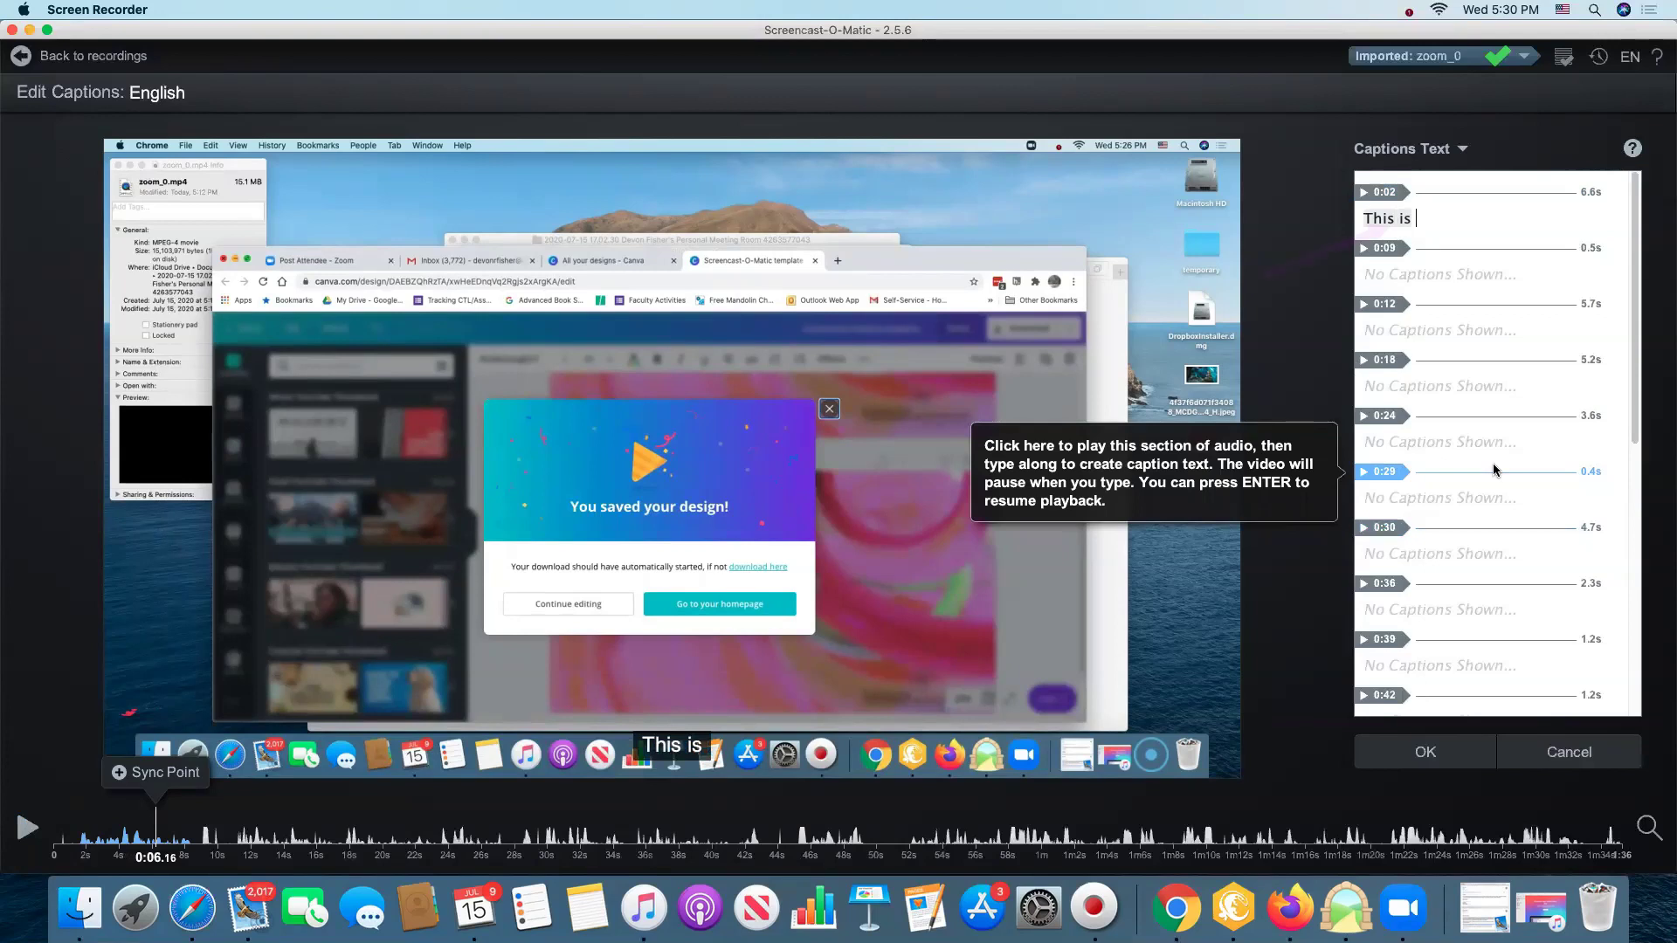
pyautogui.write('going to be a')
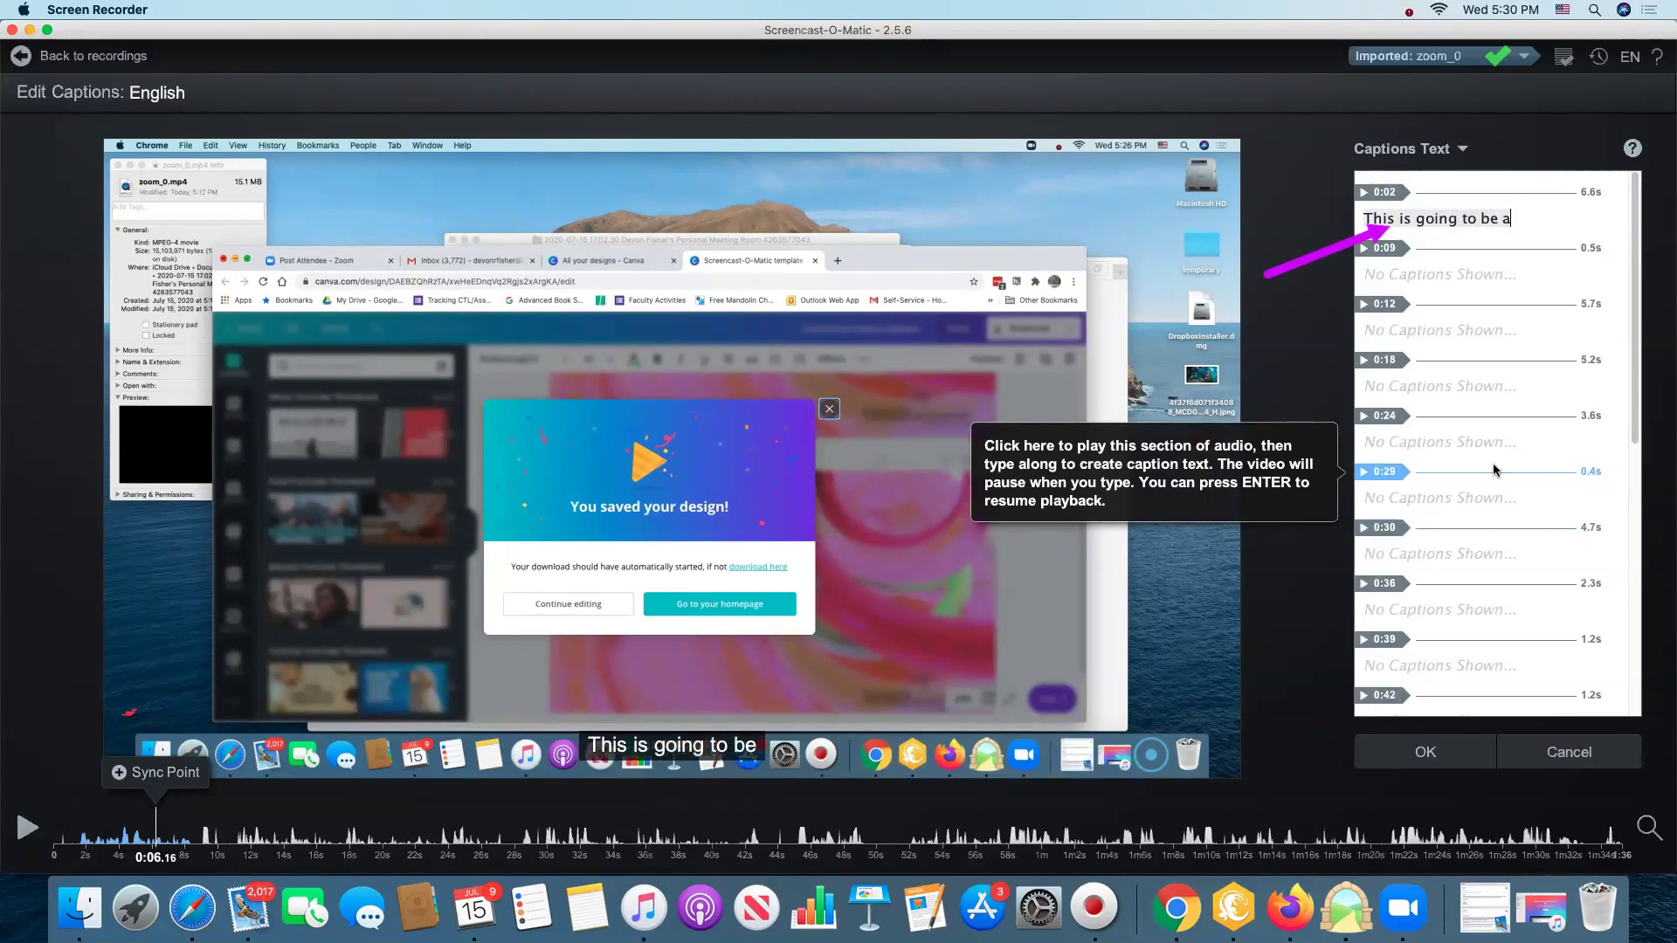
pyautogui.write(' short video that')
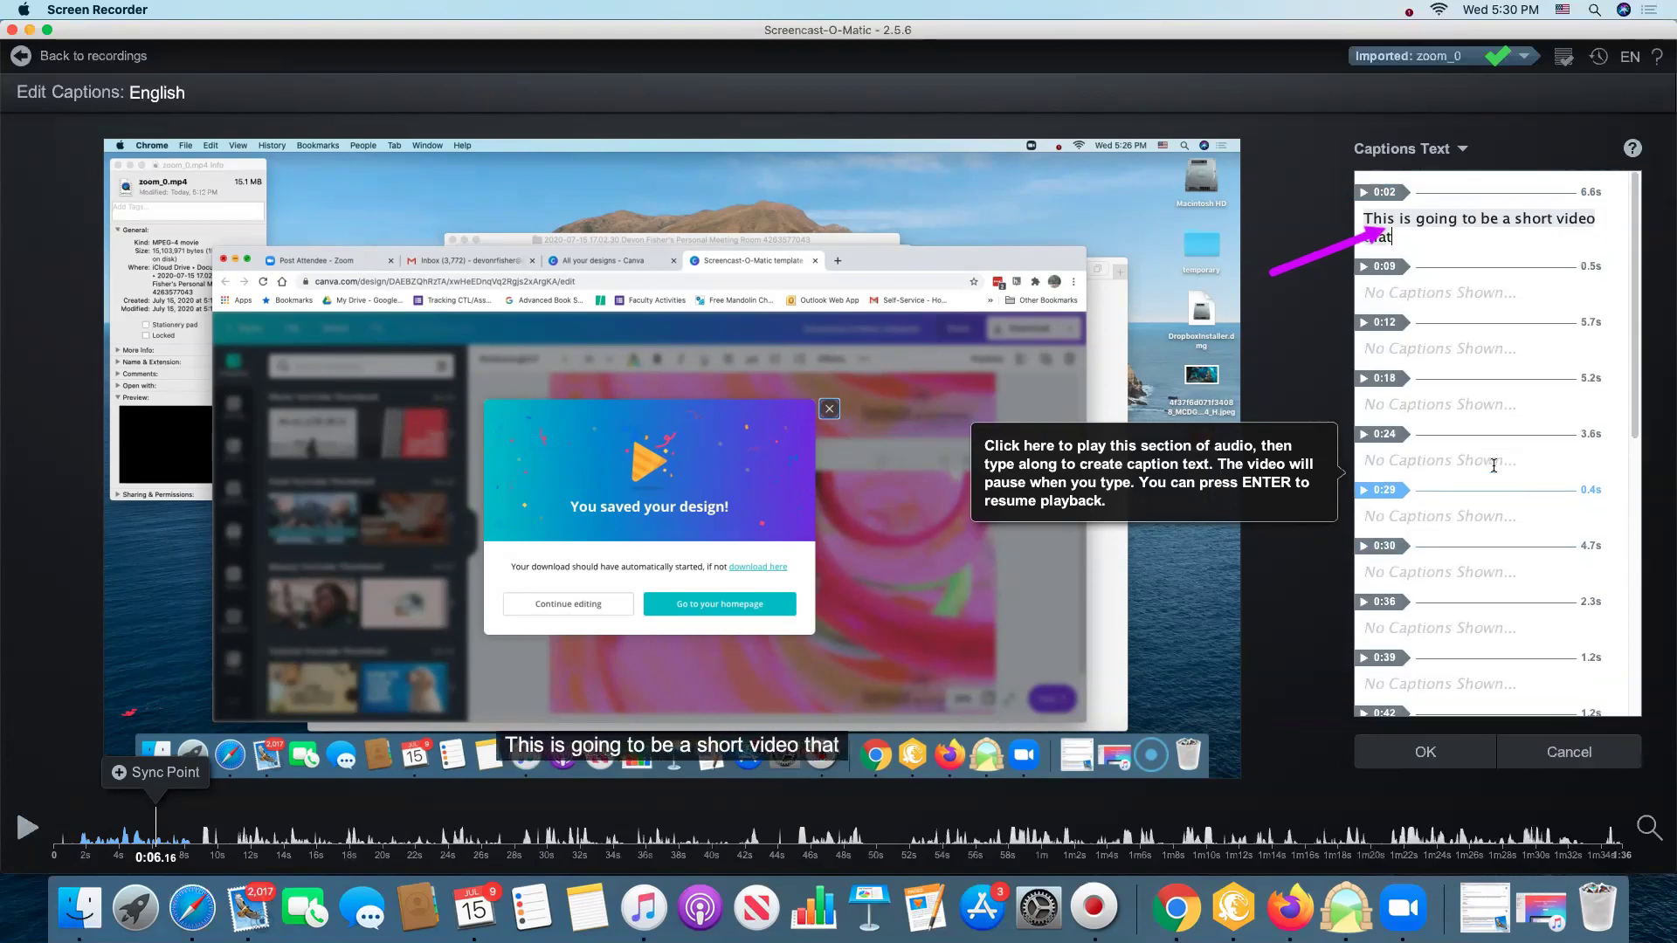
pyautogui.write(' I create just fo')
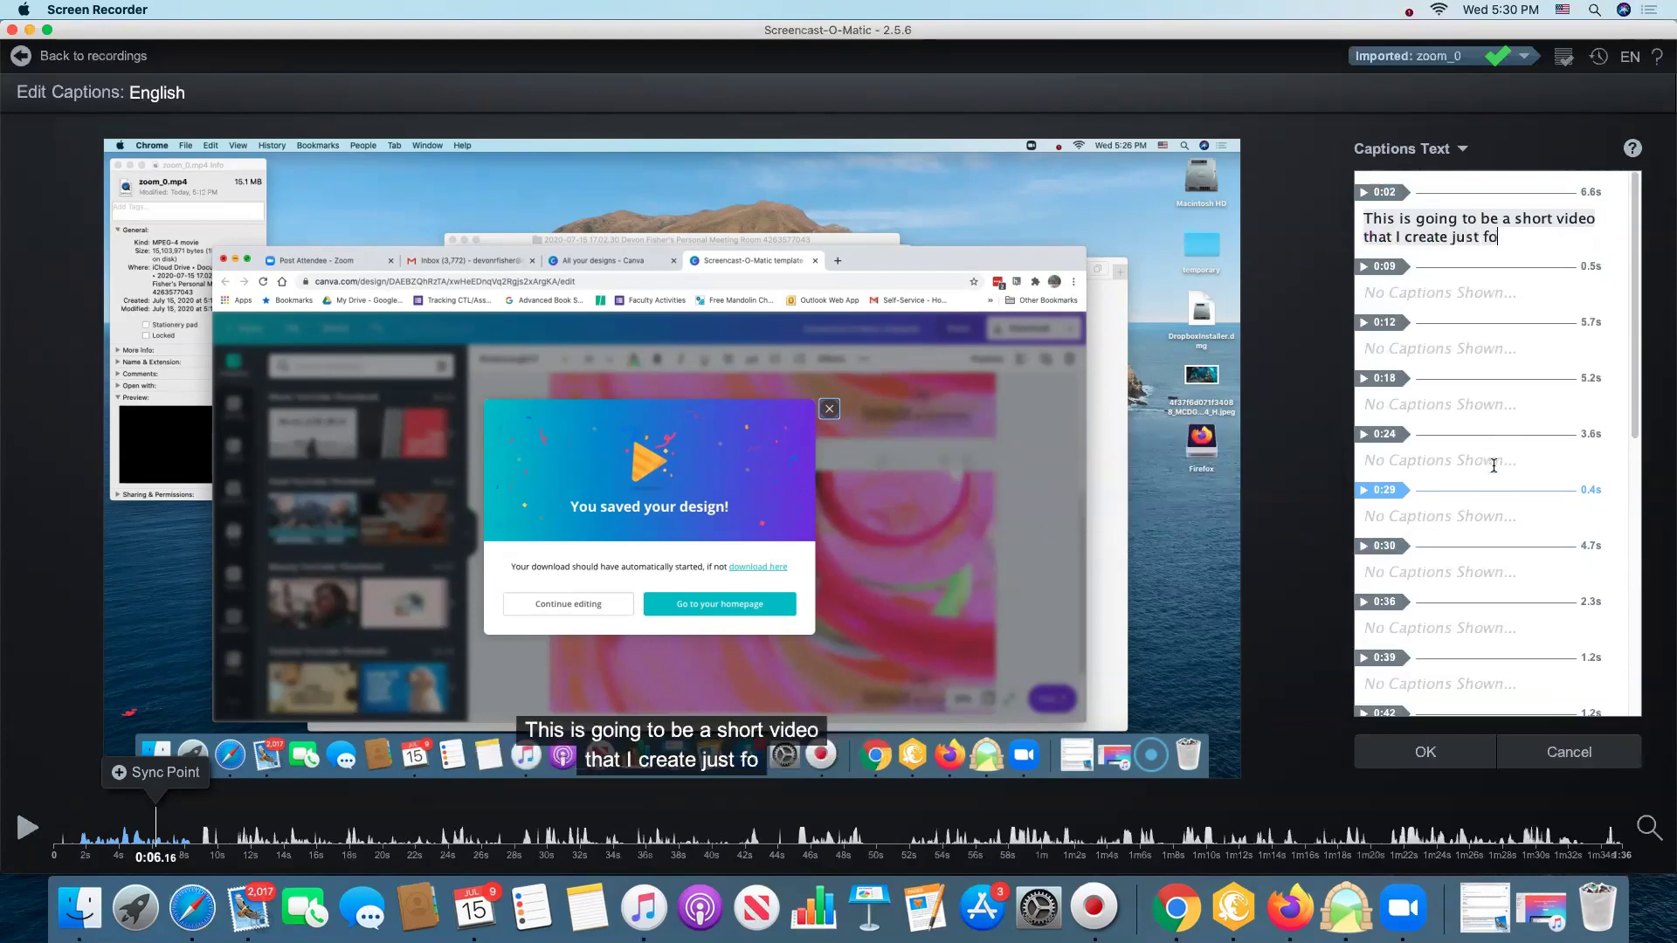
pyautogui.write('r the purpose of')
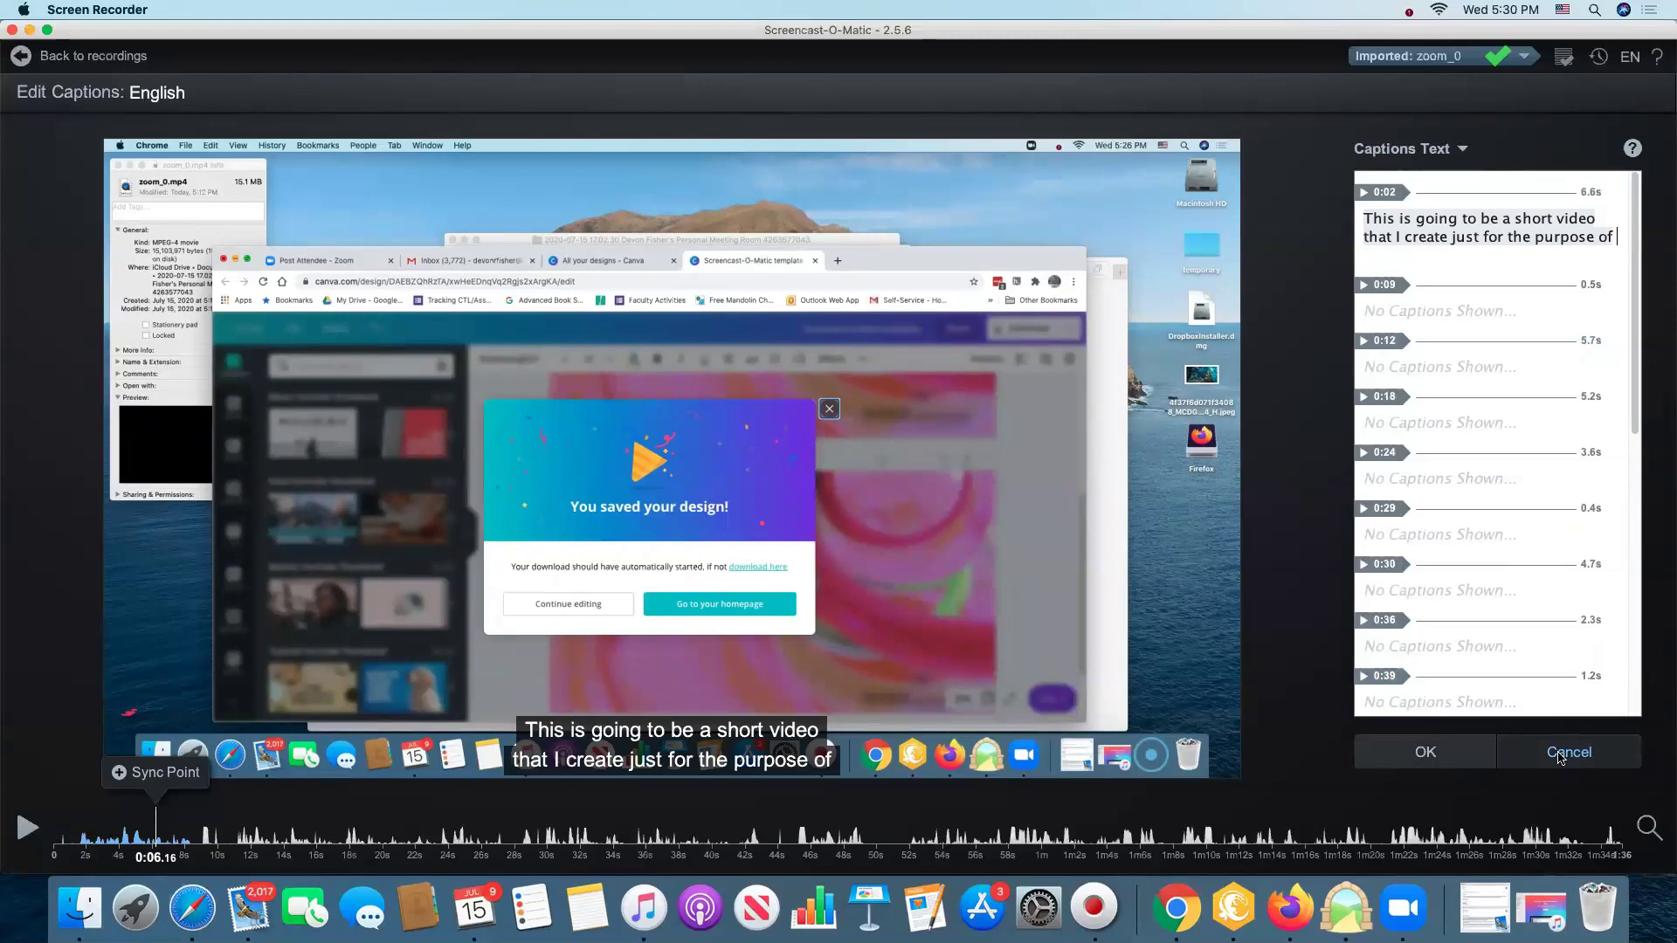
pyautogui.click(1560, 756)
# Discard the typed captions and generate English captions with Speech-to-Text (EN-US), then review them
pyautogui.click(1371, 688)
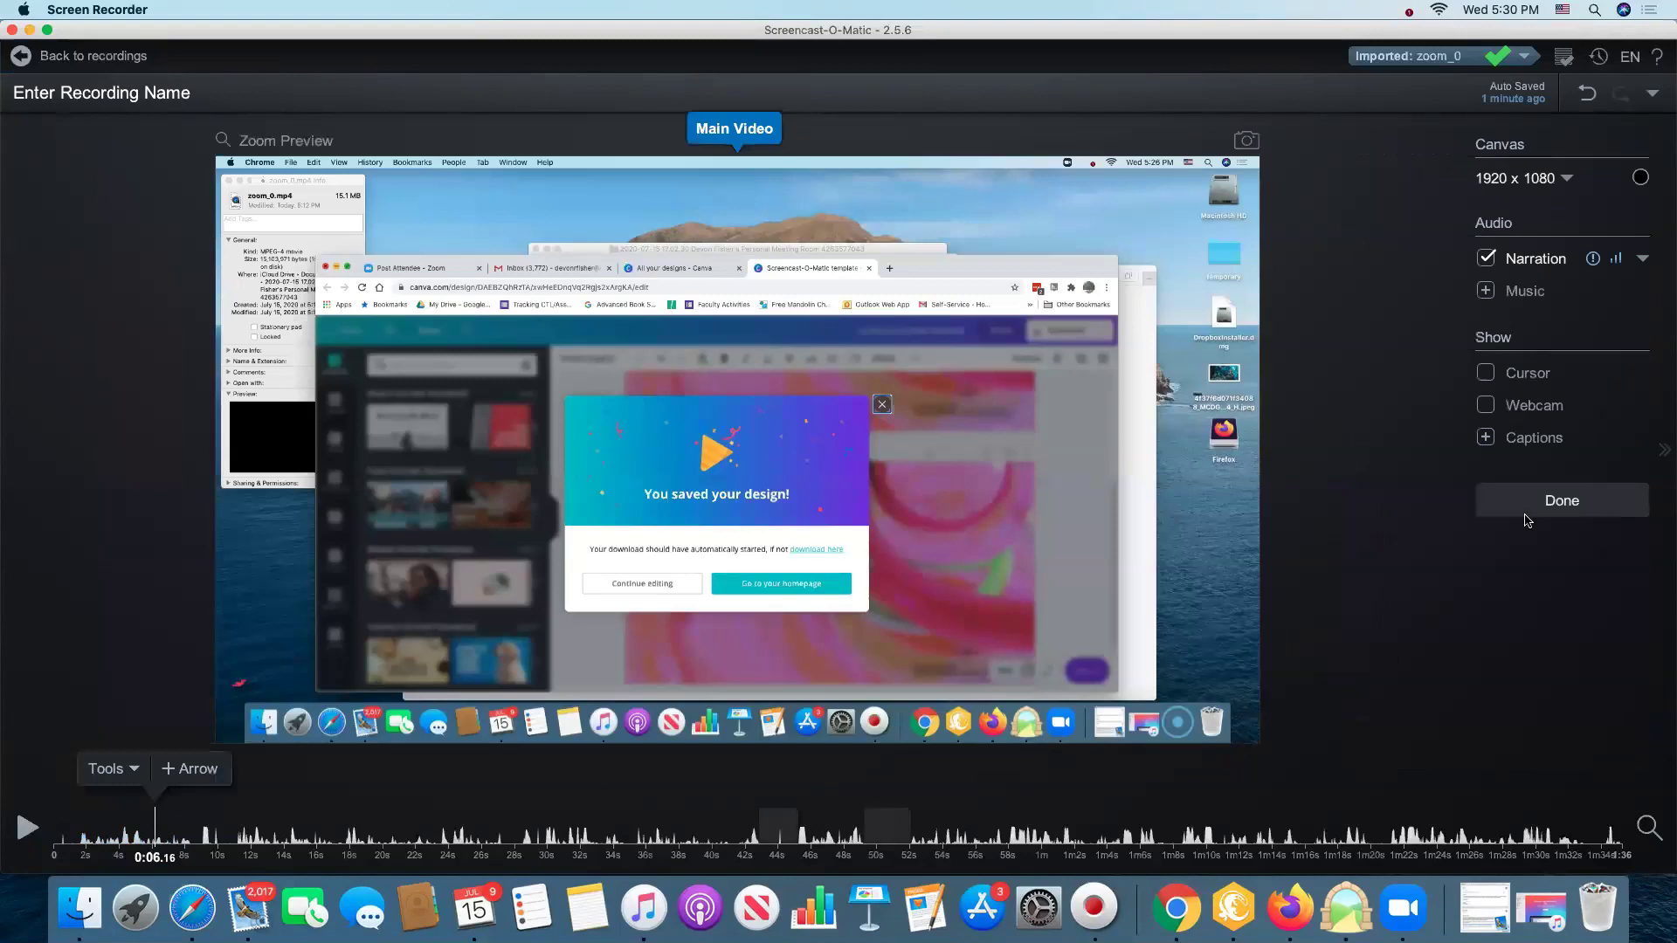
pyautogui.click(1495, 442)
pyautogui.click(1310, 470)
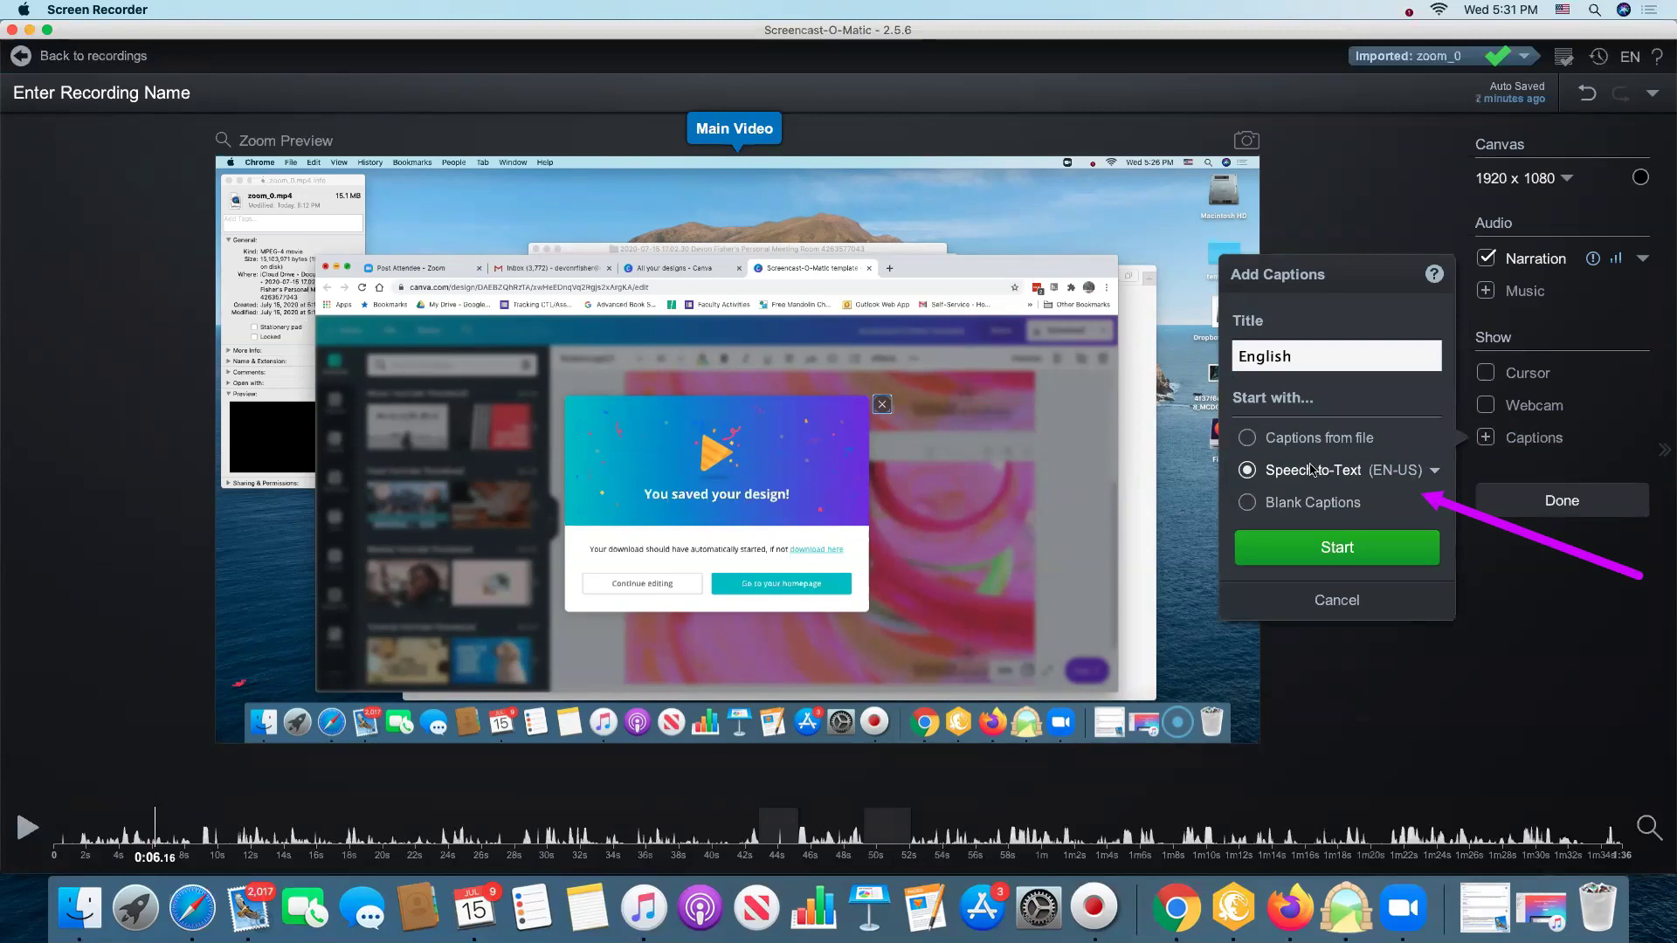
pyautogui.click(1312, 552)
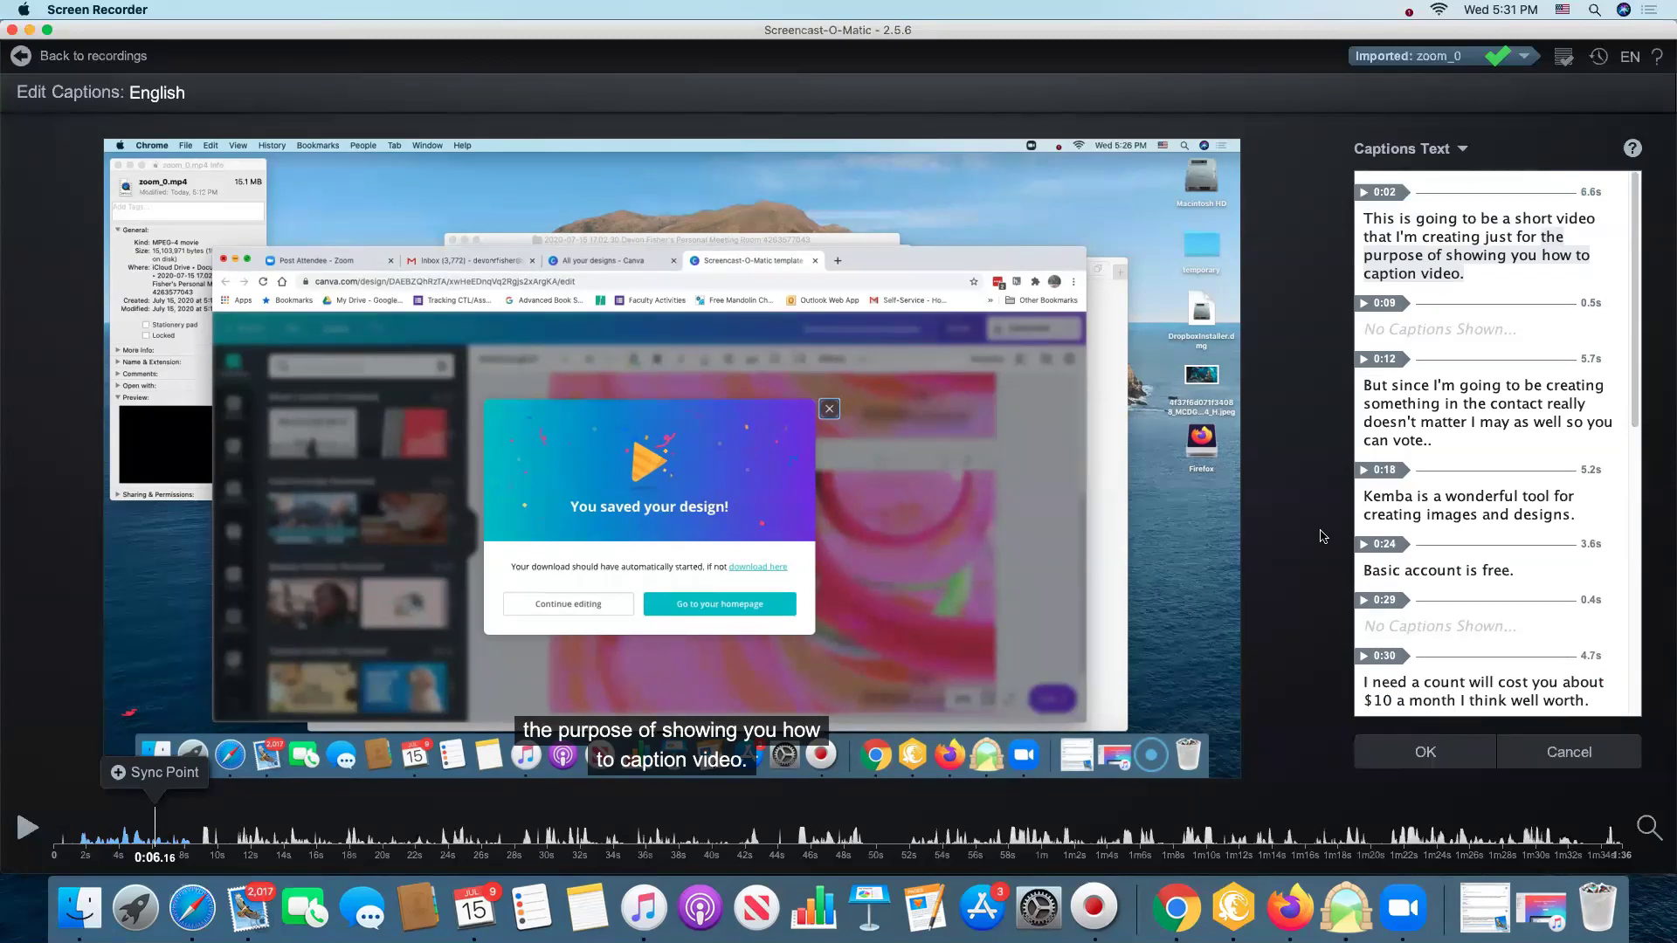
pyautogui.scroll(-6, 1467, 476)
pyautogui.scroll(-4, 1467, 476)
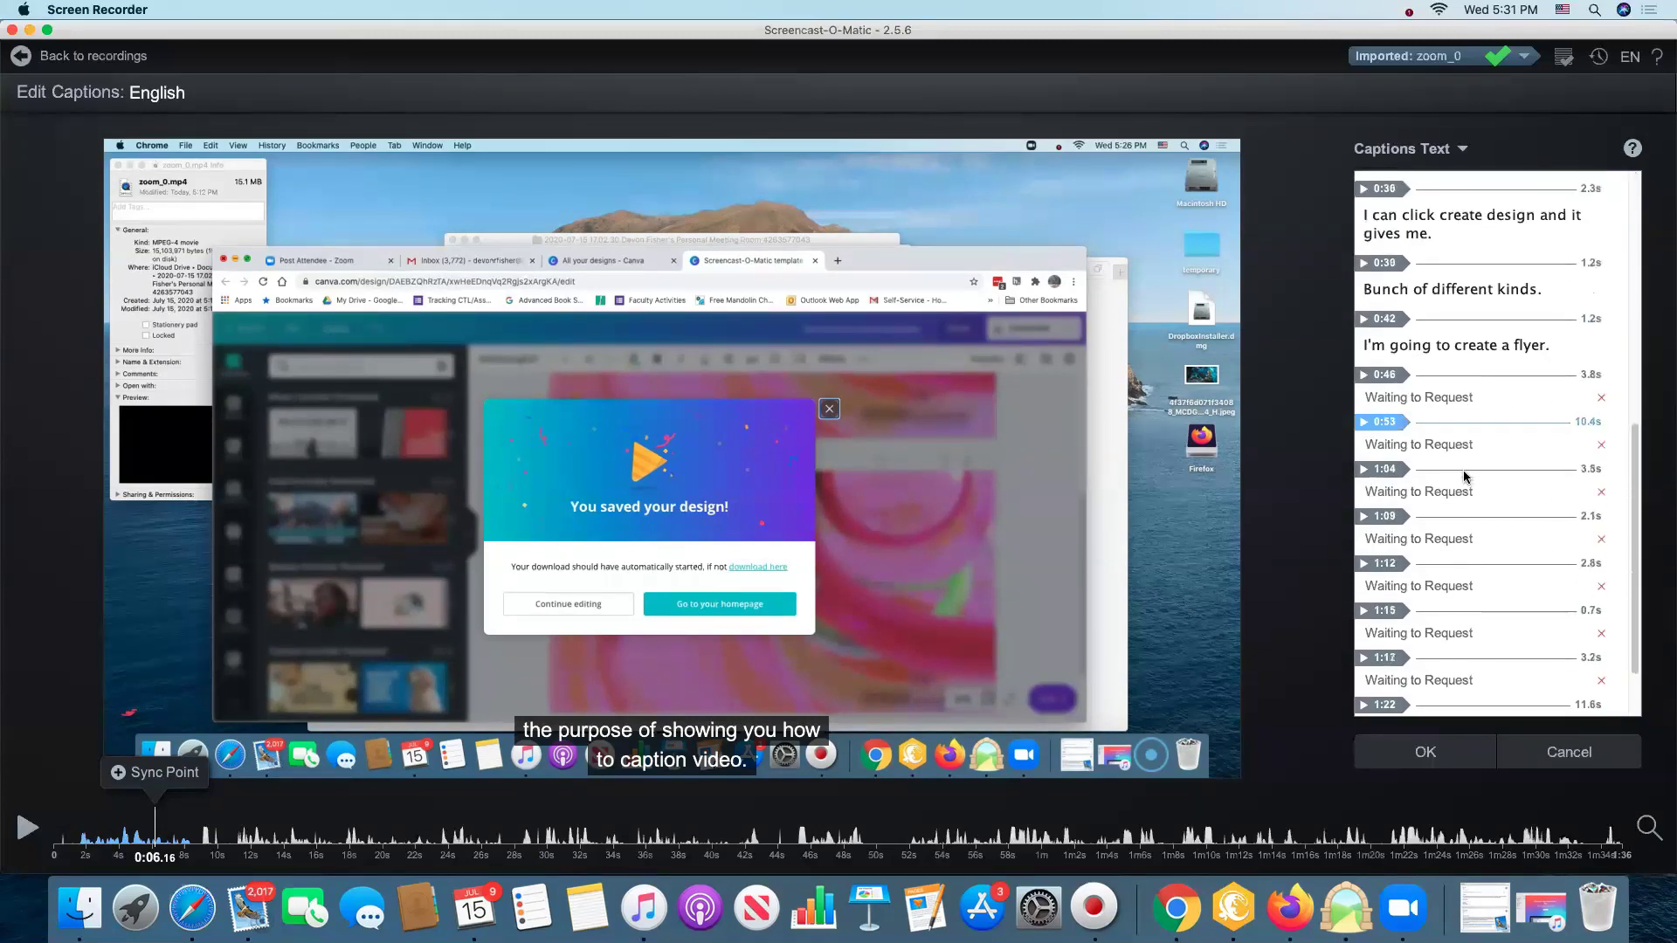
pyautogui.scroll(-2, 1466, 476)
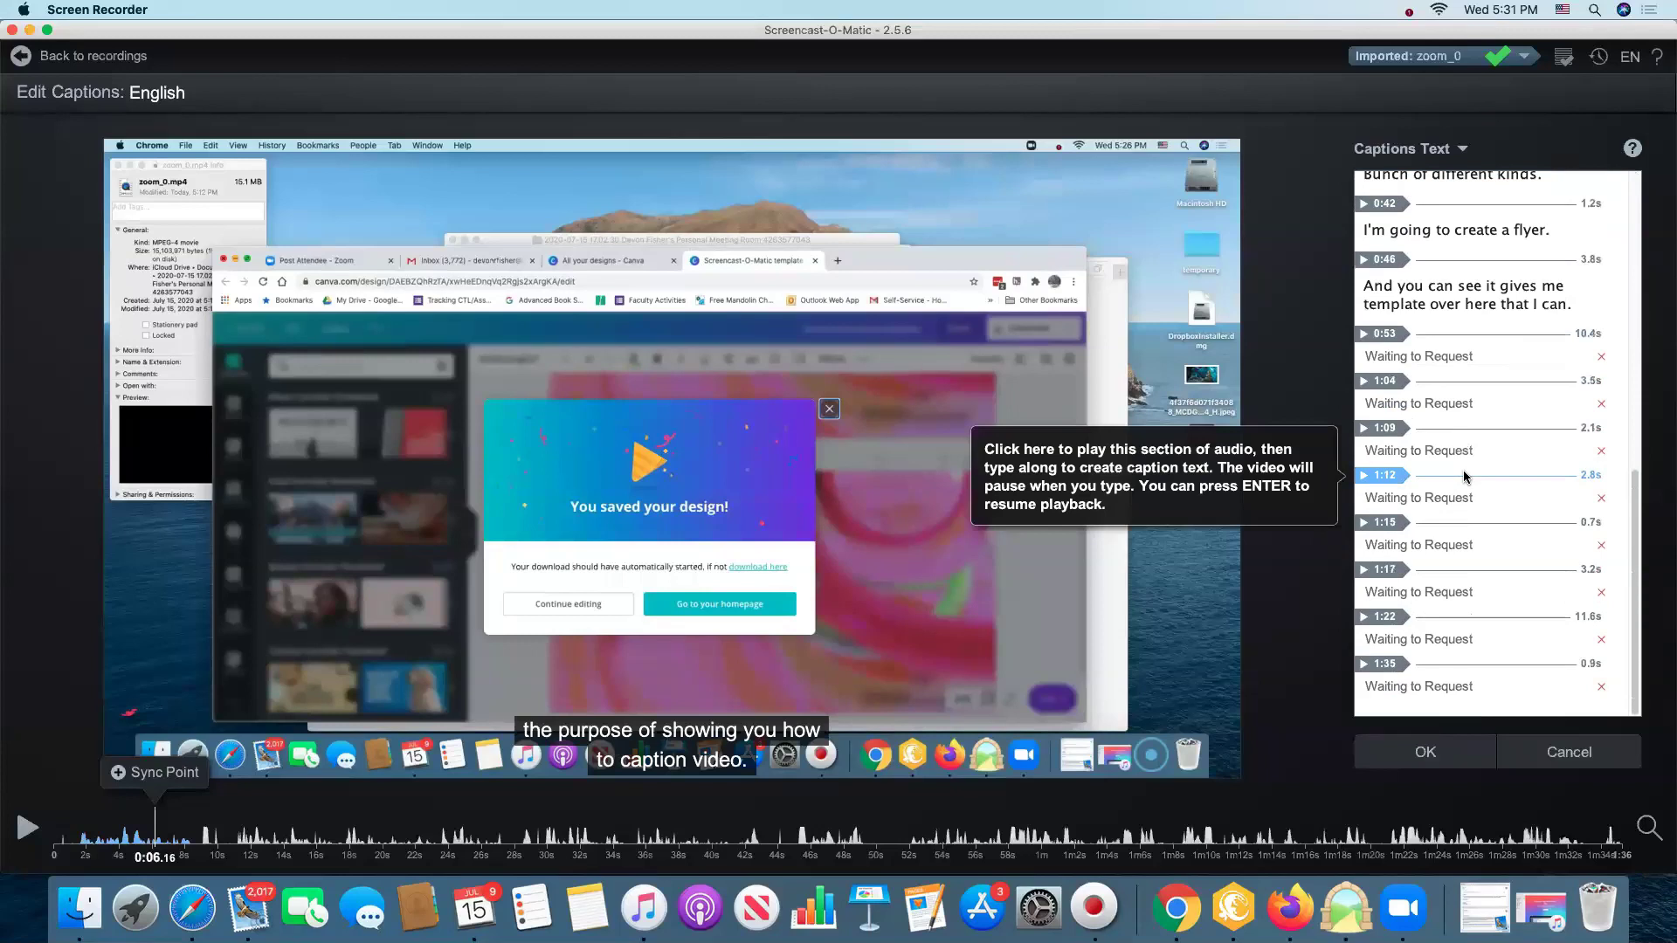
pyautogui.scroll(15, 1466, 476)
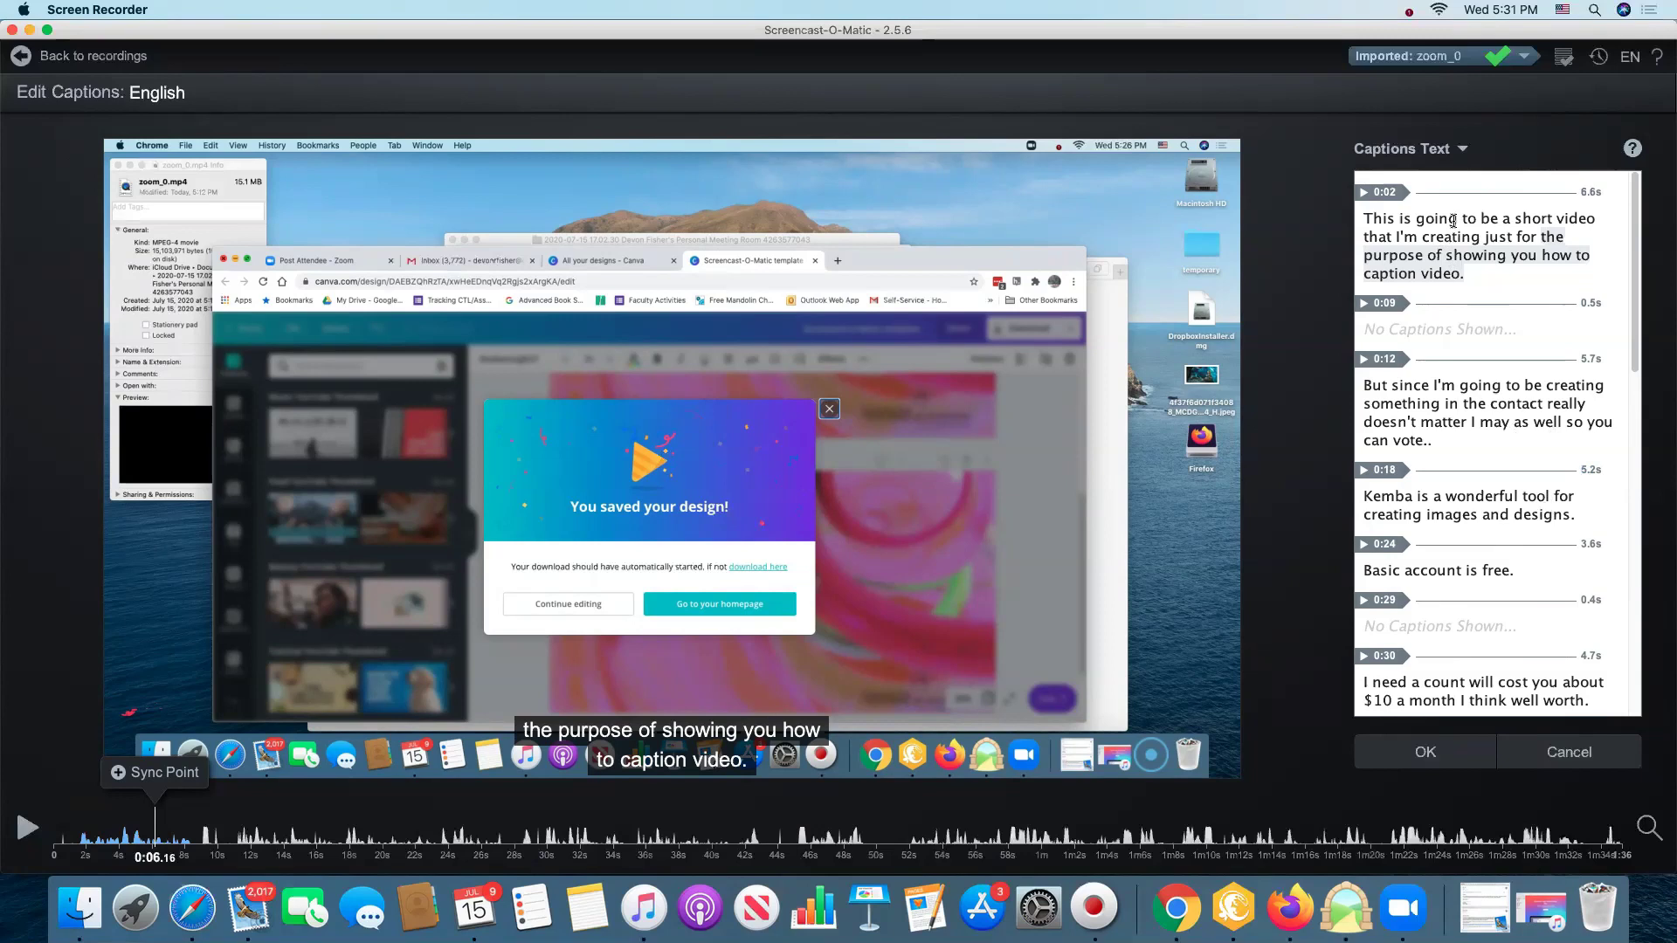
# Listen to the 0:09 caption and fill its empty text with 'Um....'
pyautogui.click(1415, 219)
pyautogui.click(1488, 277)
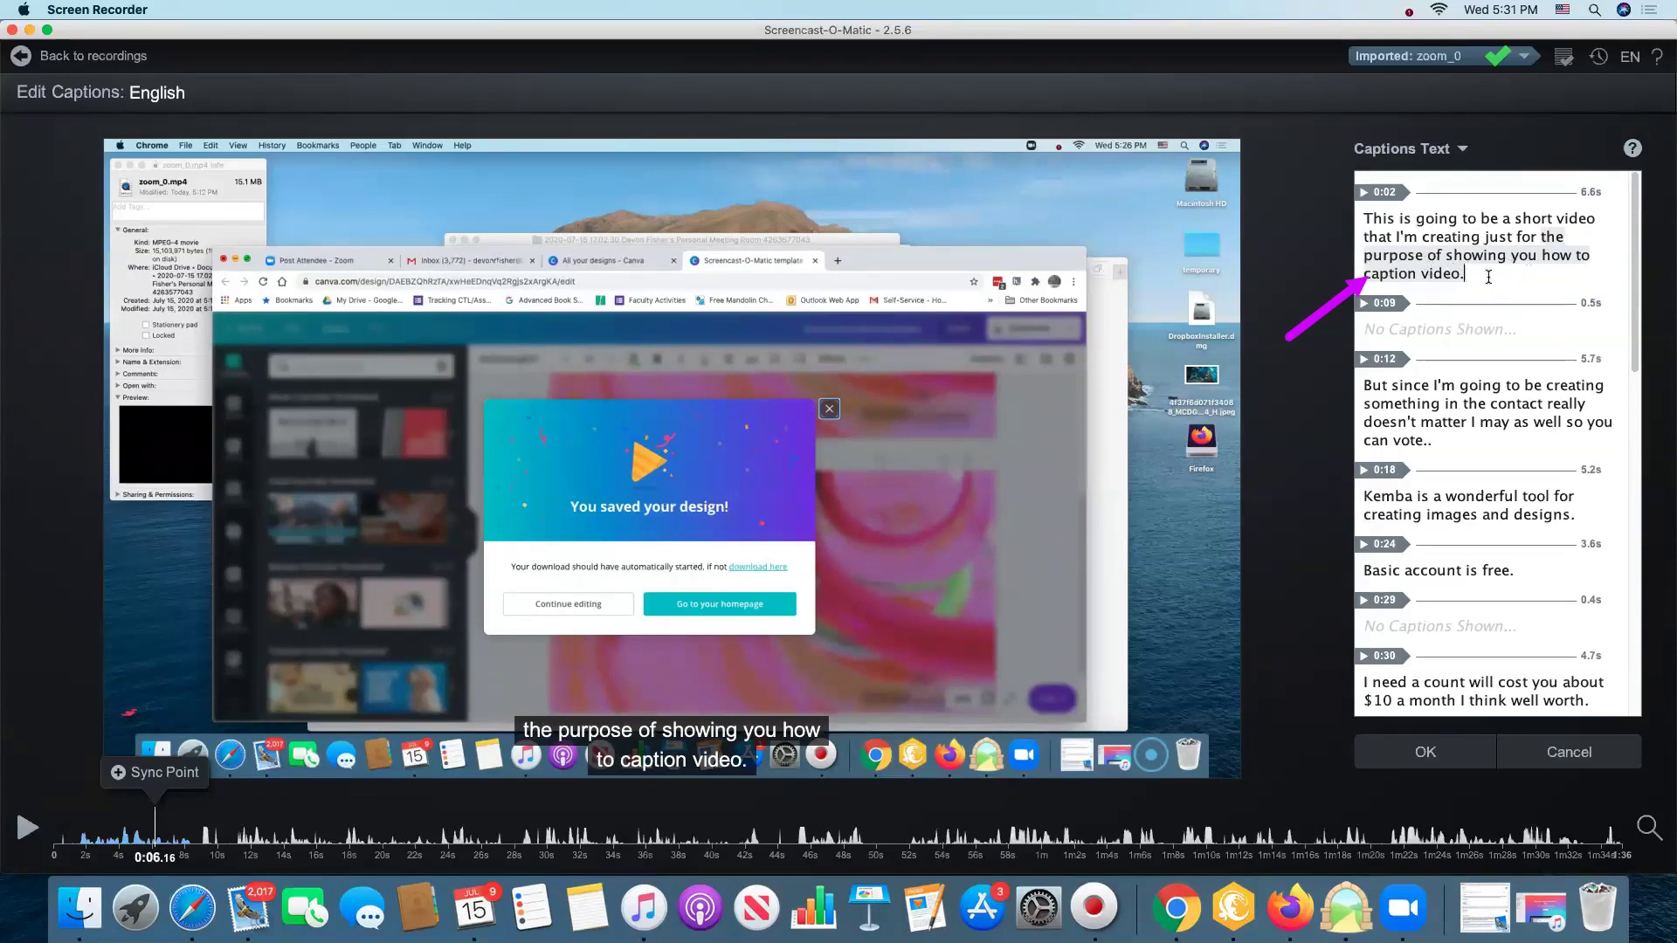
pyautogui.click(1380, 304)
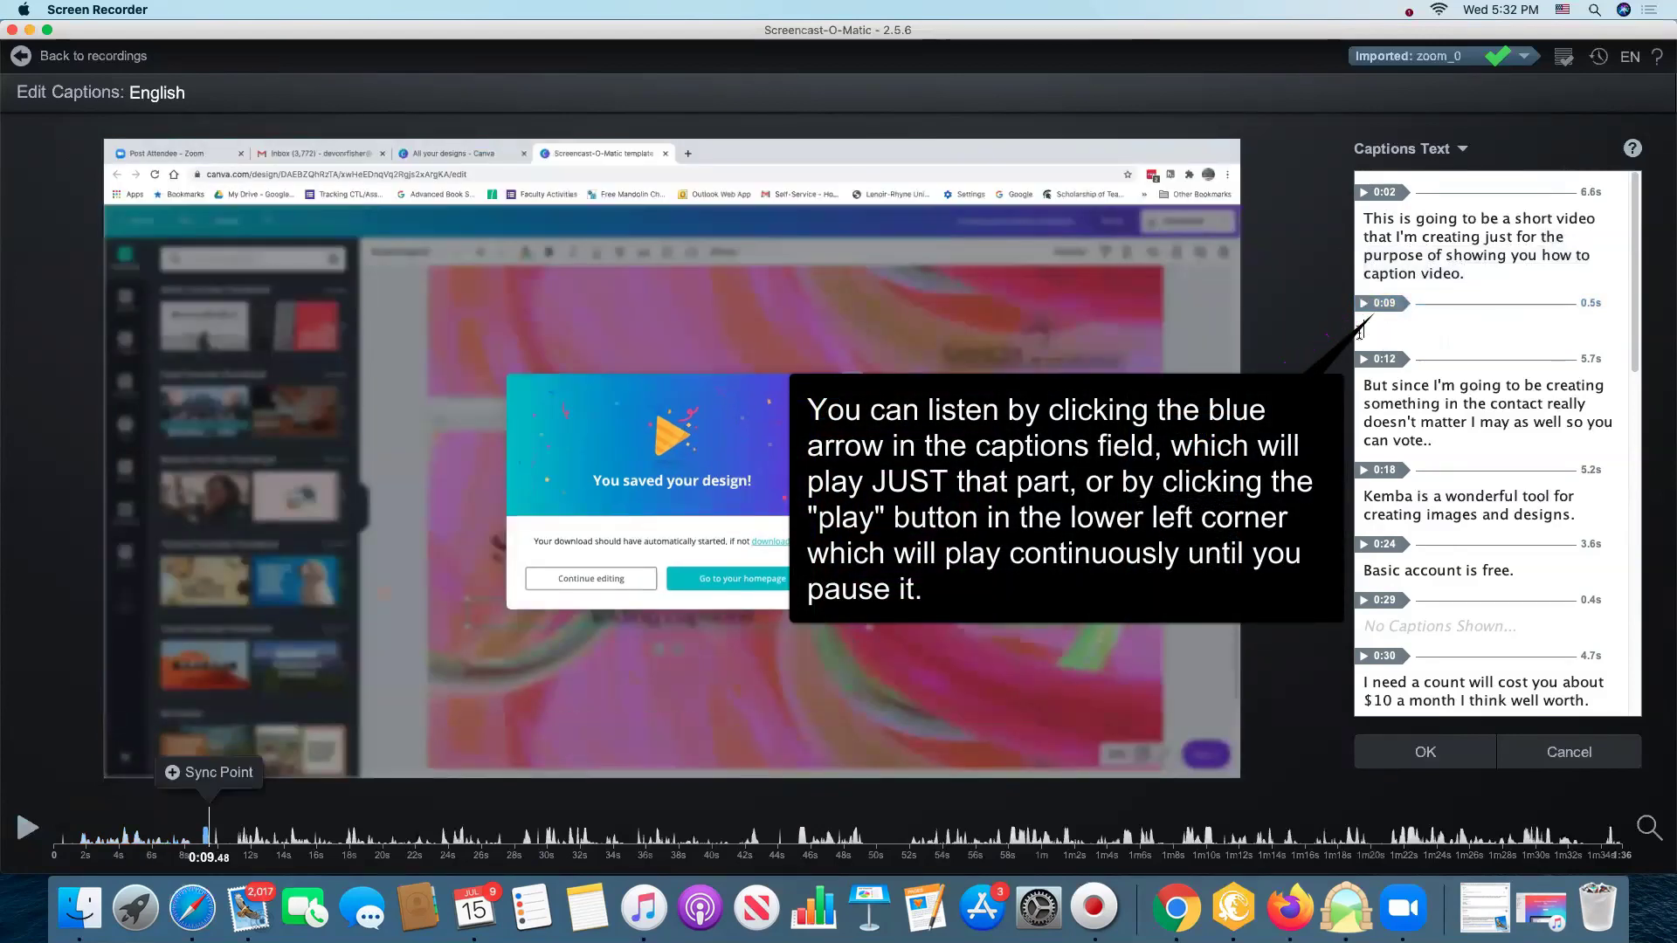
pyautogui.click(1359, 332)
pyautogui.write('U')
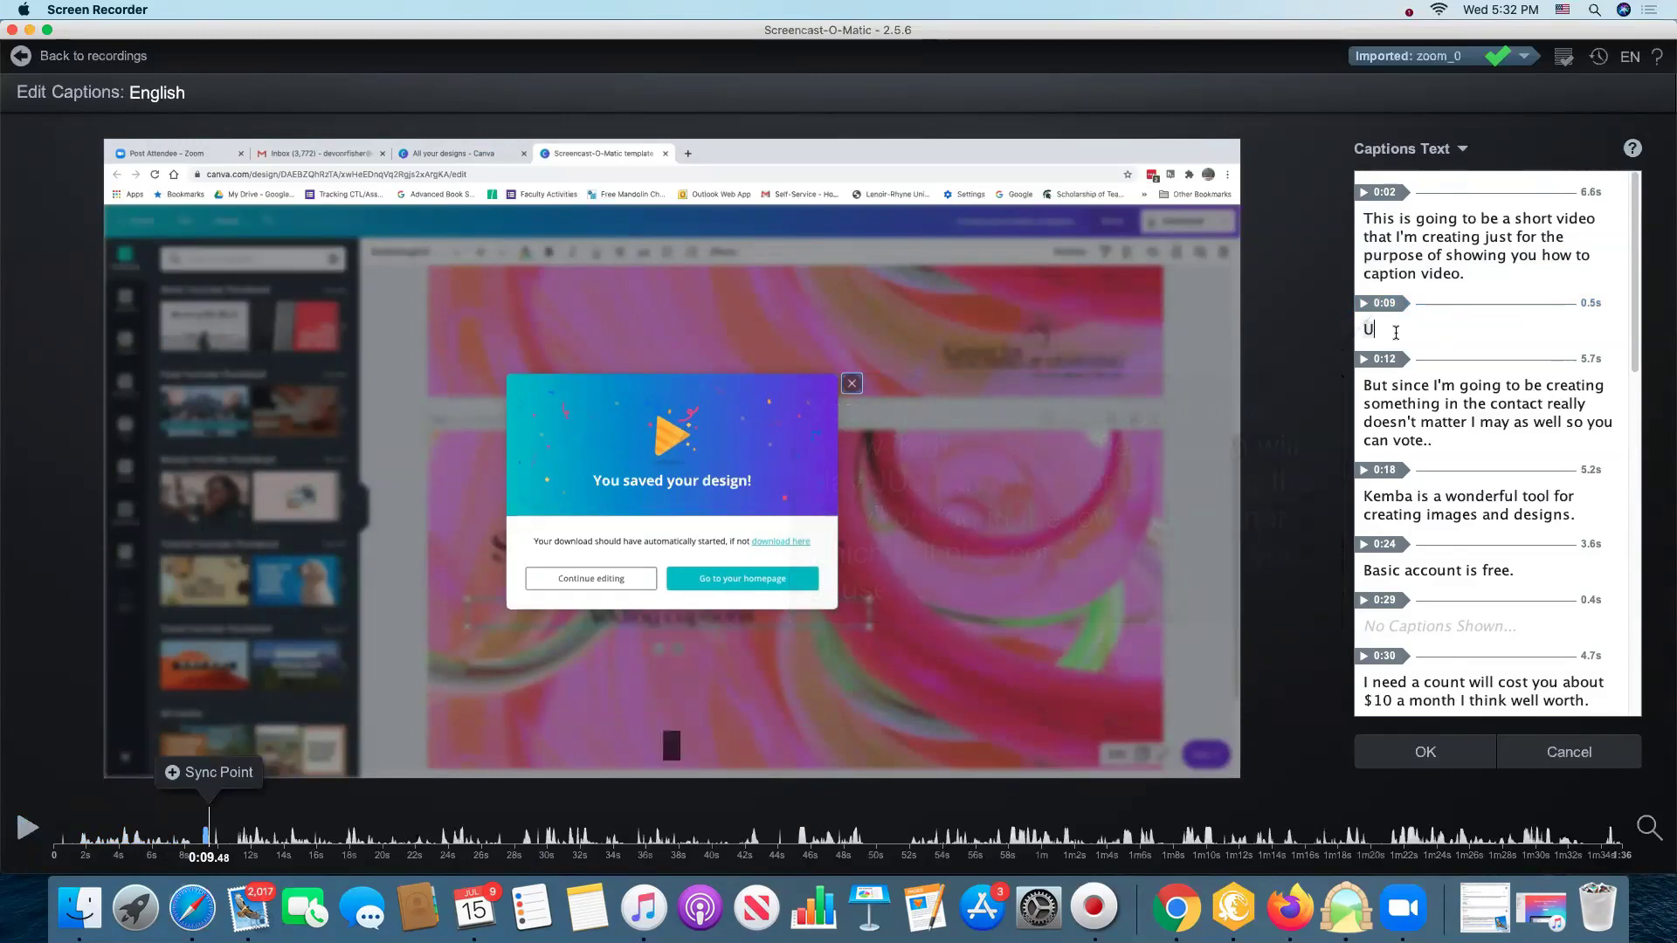
pyautogui.write('m....')
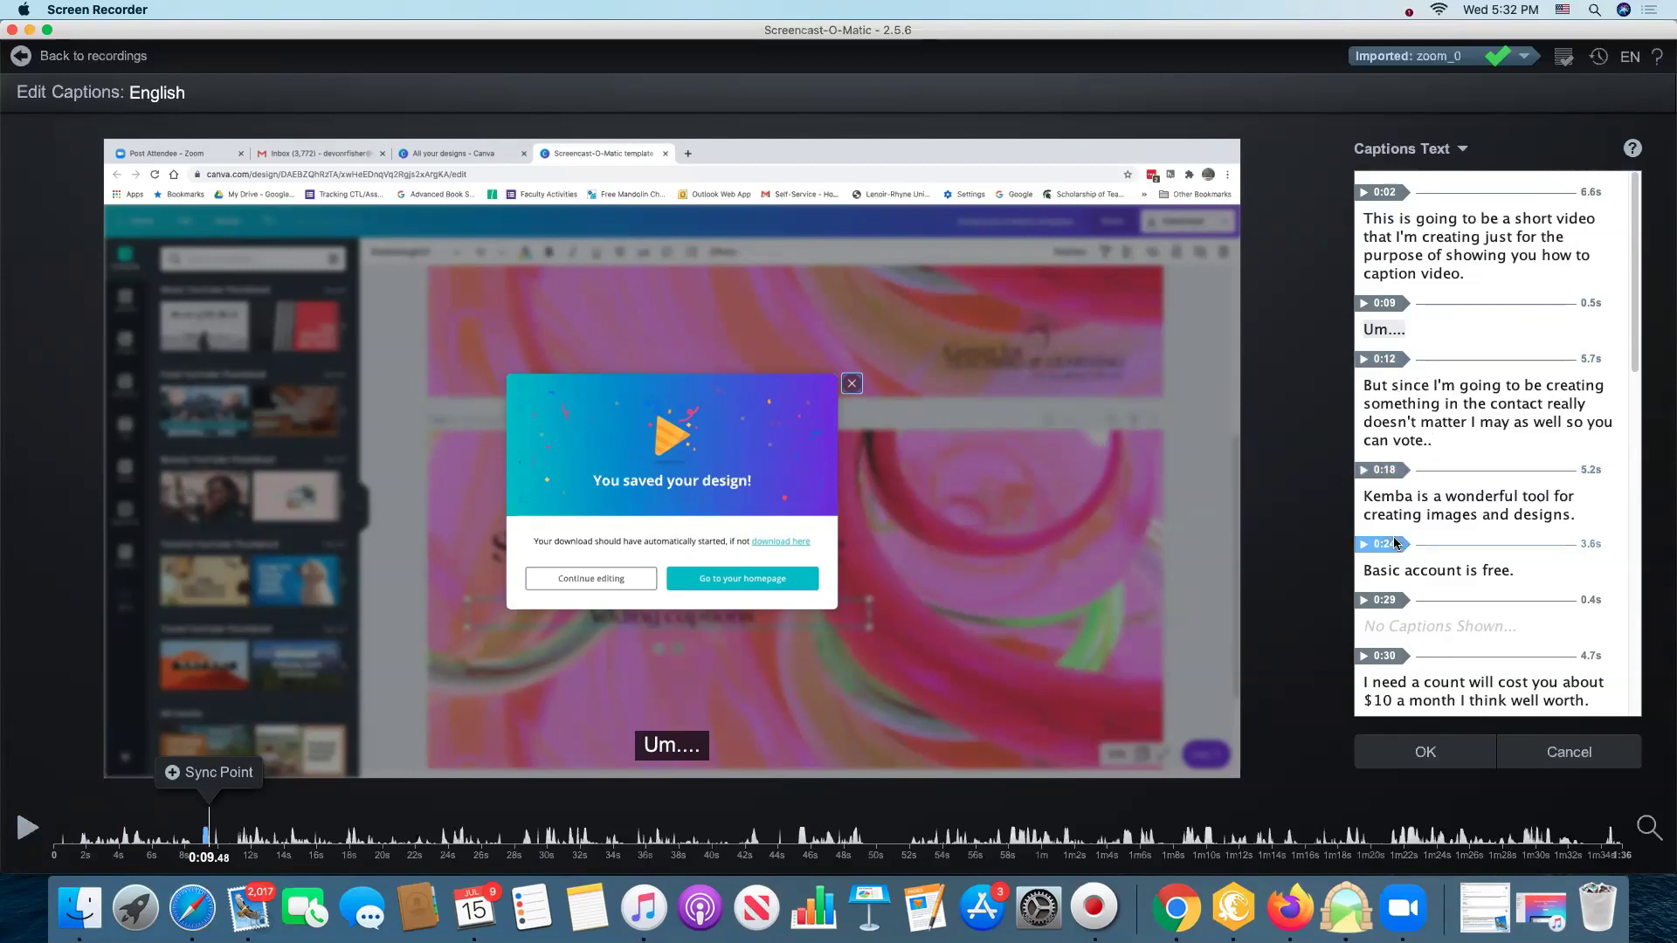
# Correct the 0:12 caption, replacing 'in the contact' with ', and the content'
pyautogui.click(1394, 364)
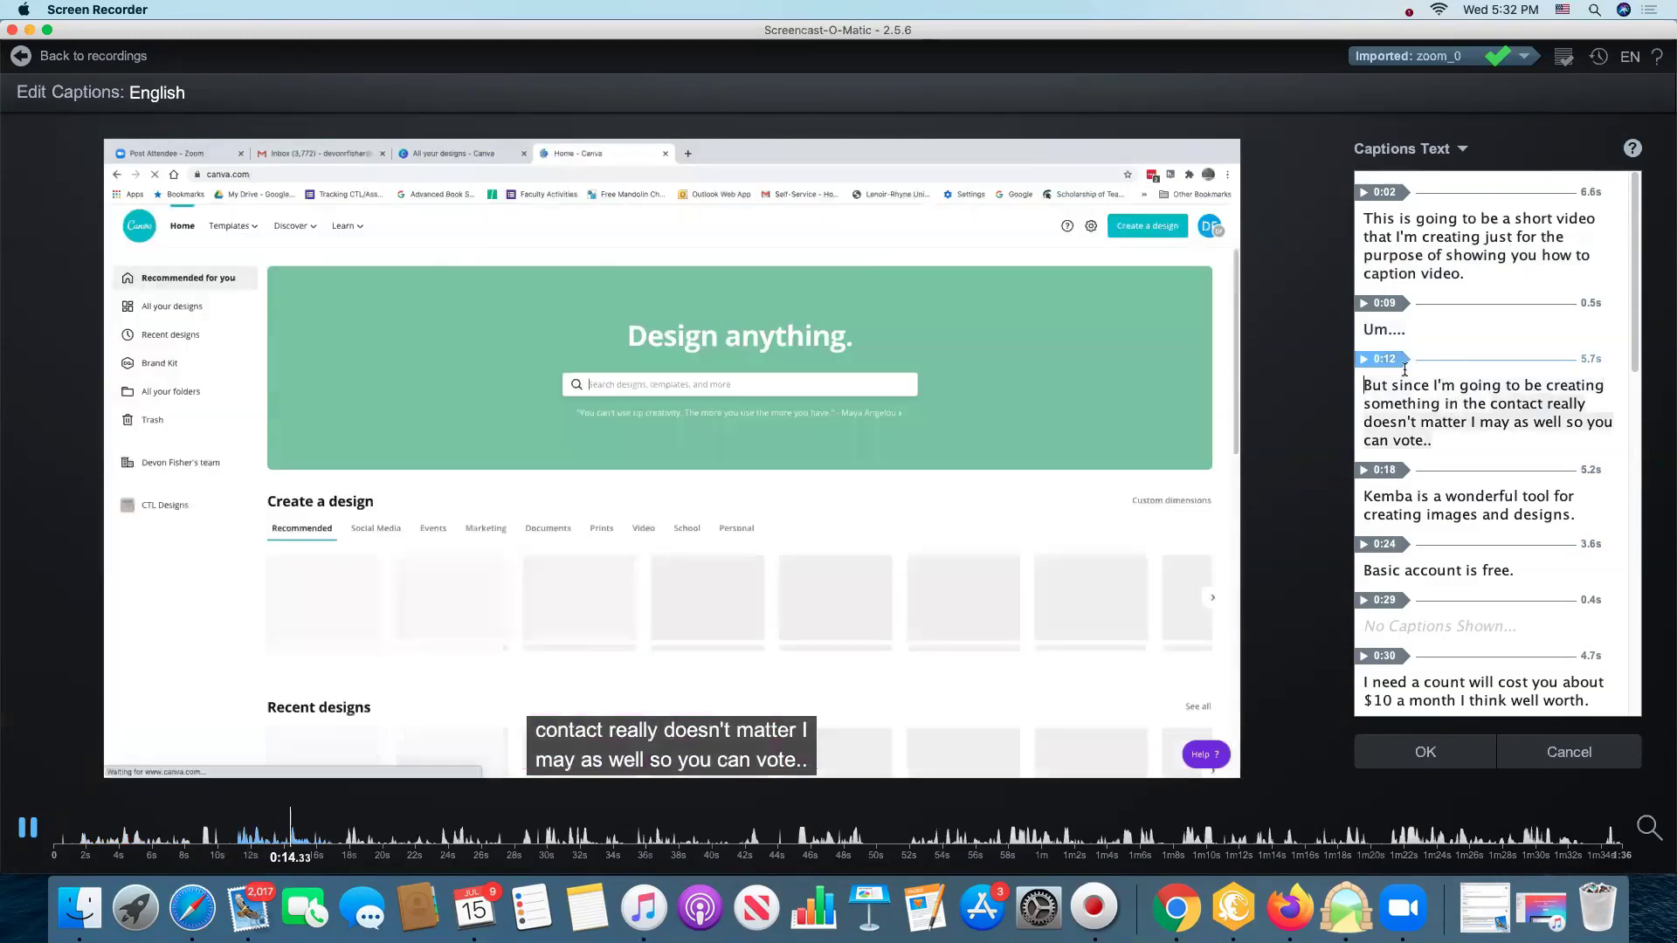
pyautogui.click(1479, 420)
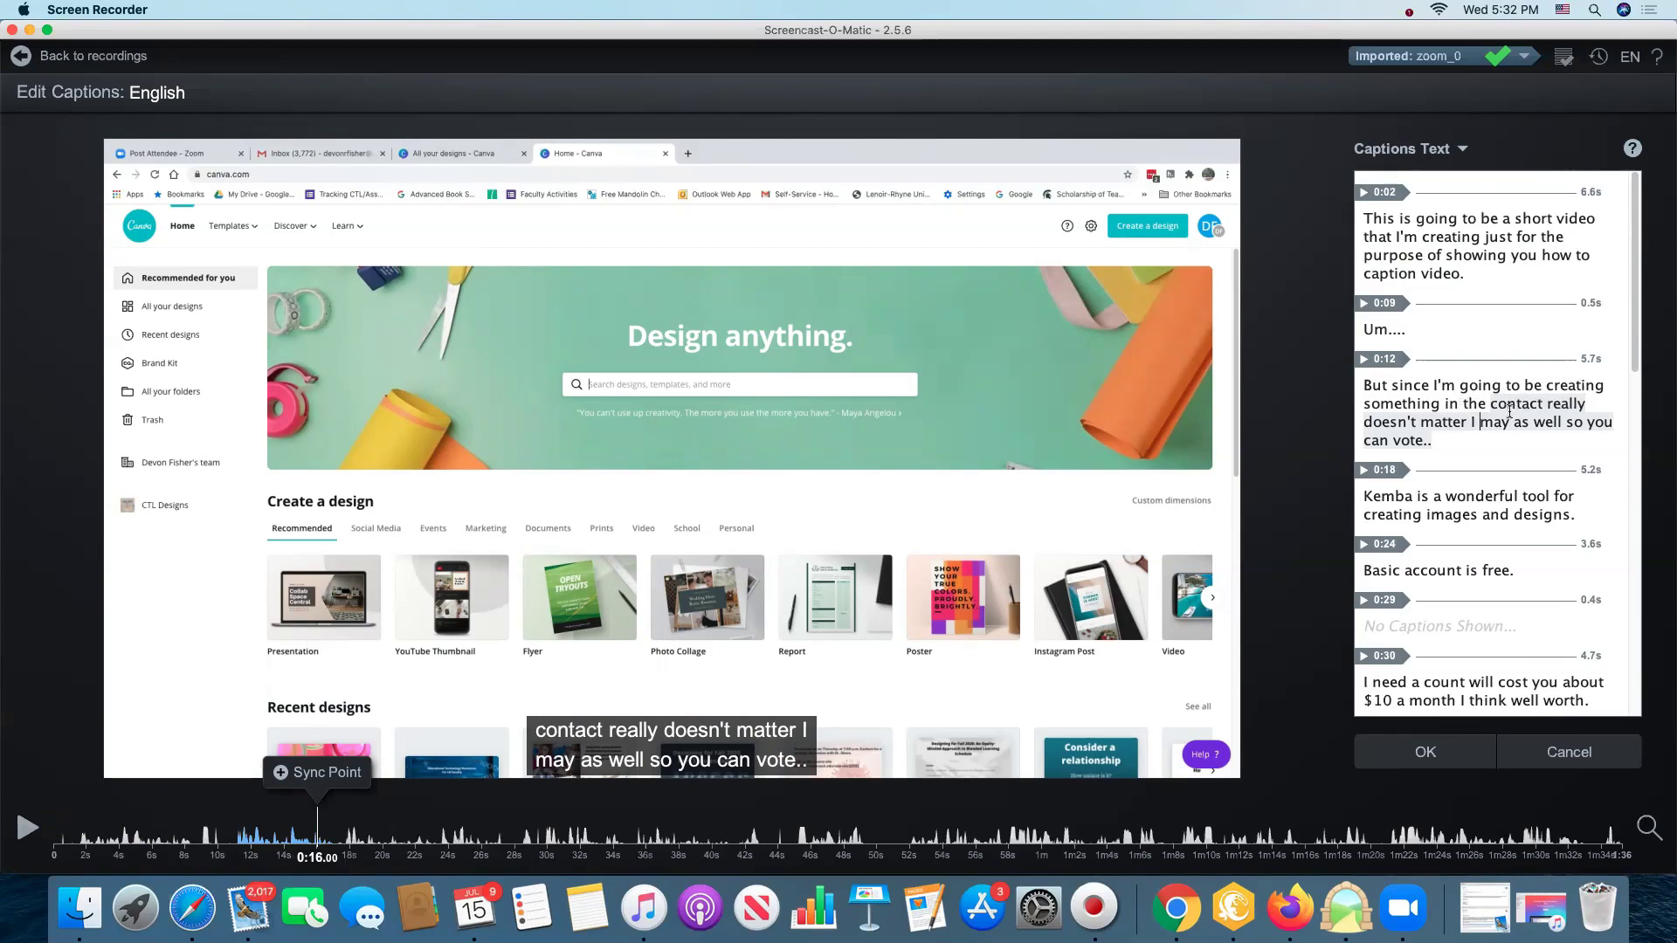
pyautogui.click(1444, 403)
pyautogui.moveTo(1460, 405); pyautogui.dragTo(1544, 403)
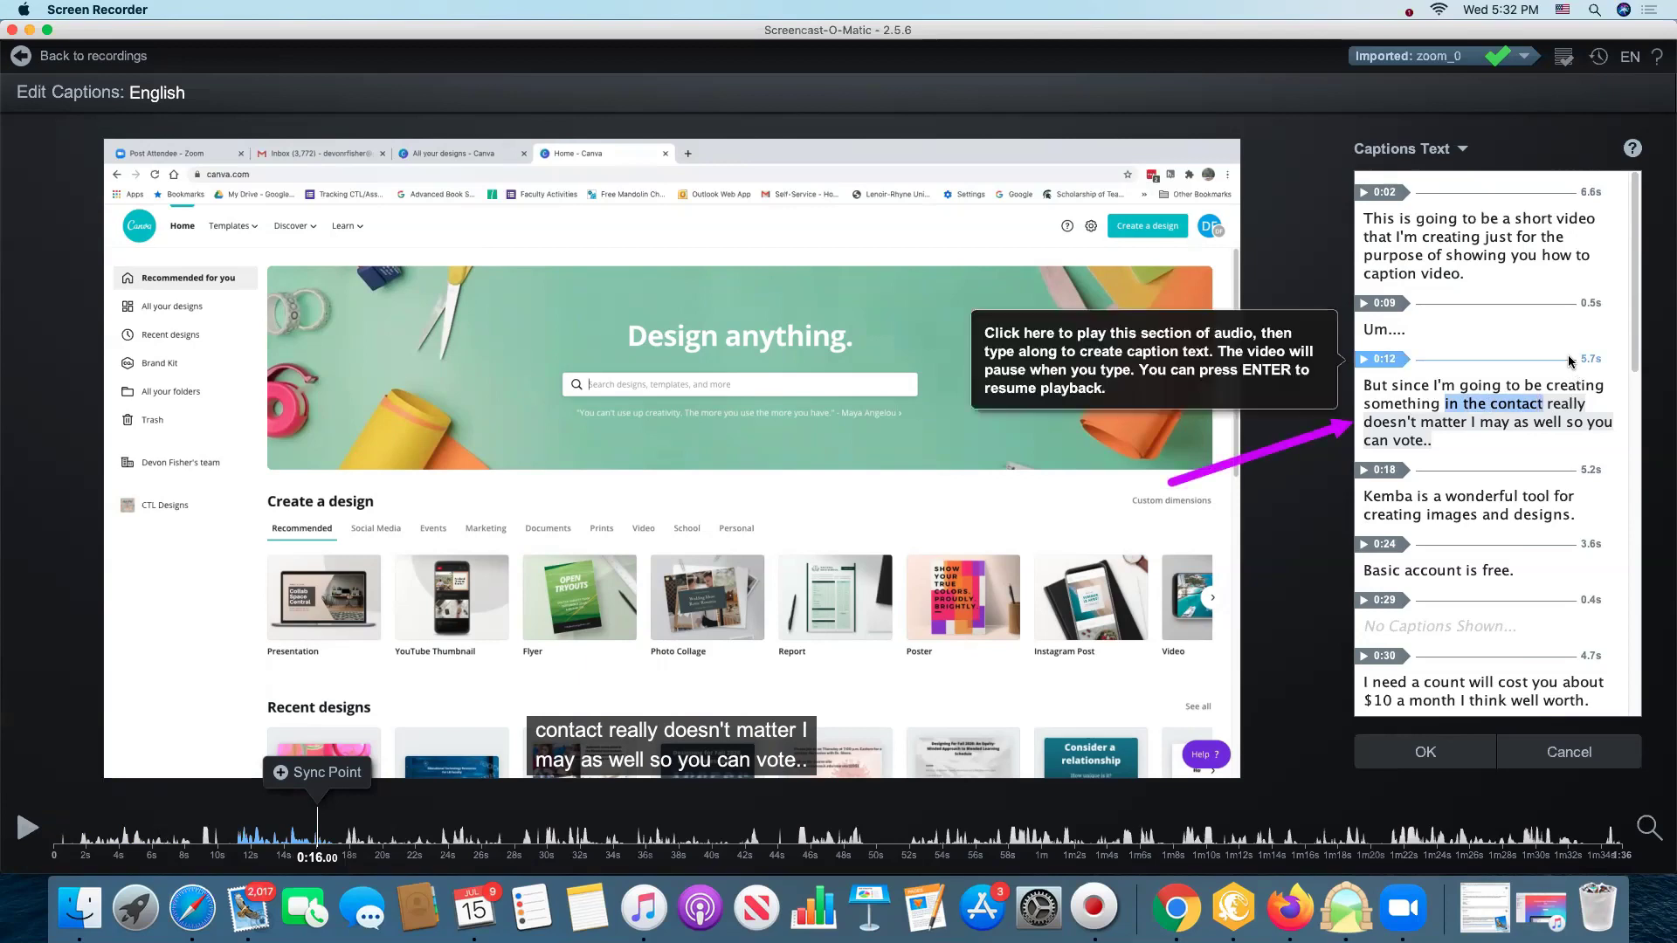
pyautogui.press('BackSpace')
pyautogui.press('BackSpace')
pyautogui.write(', and the c')
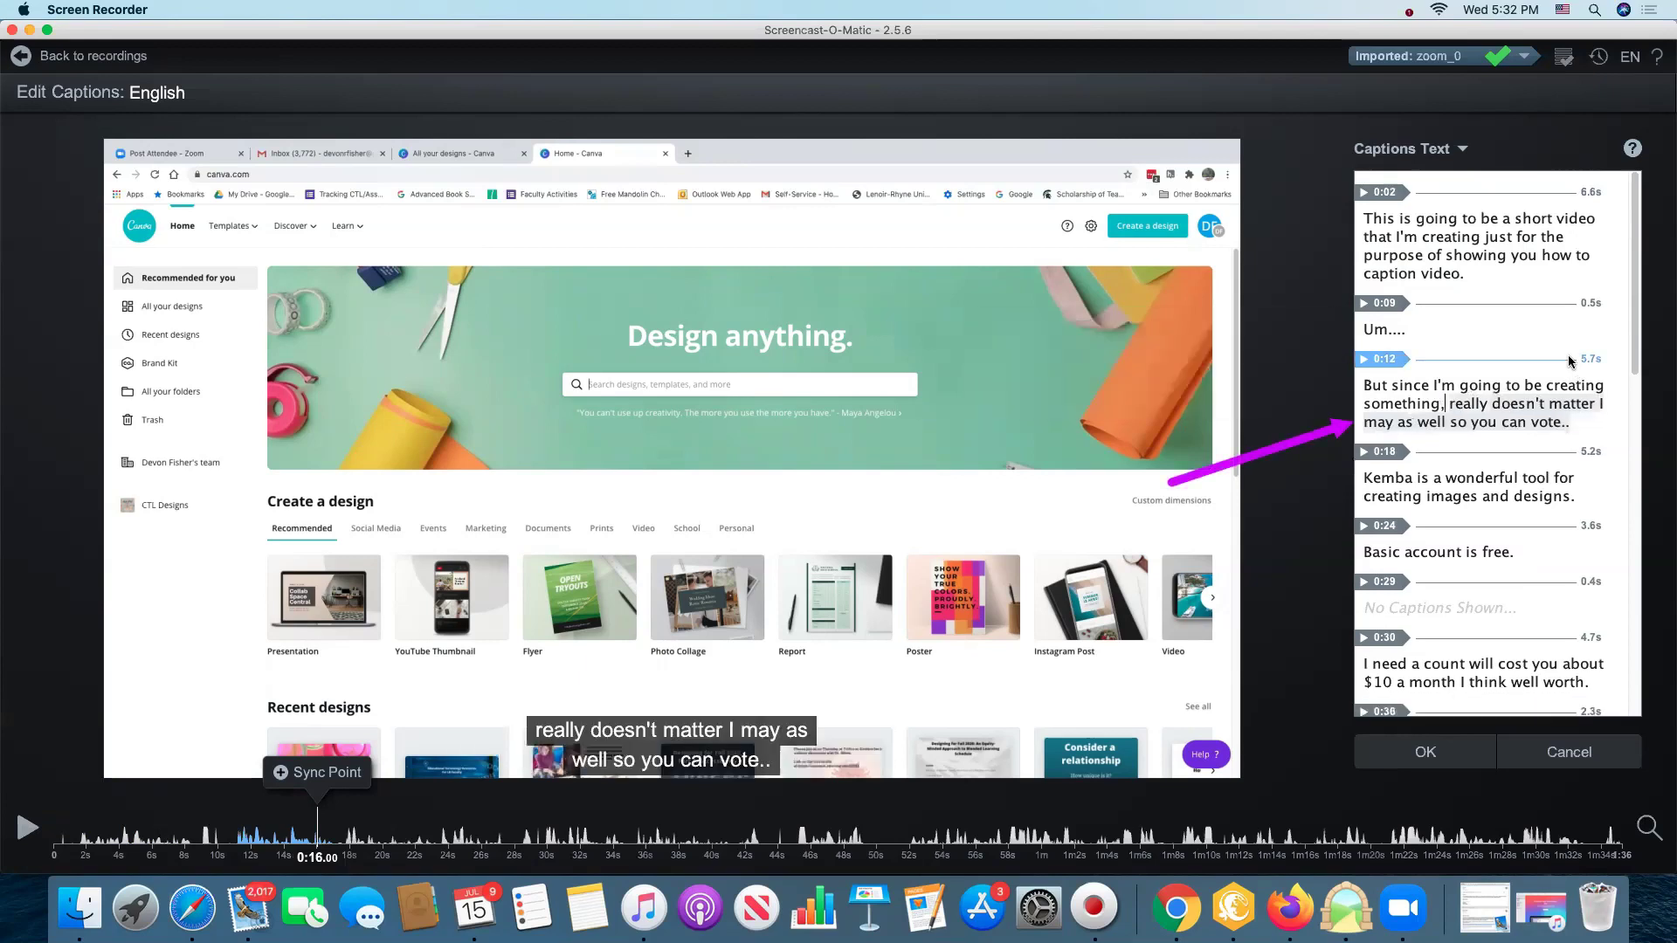
pyautogui.write('ontent')
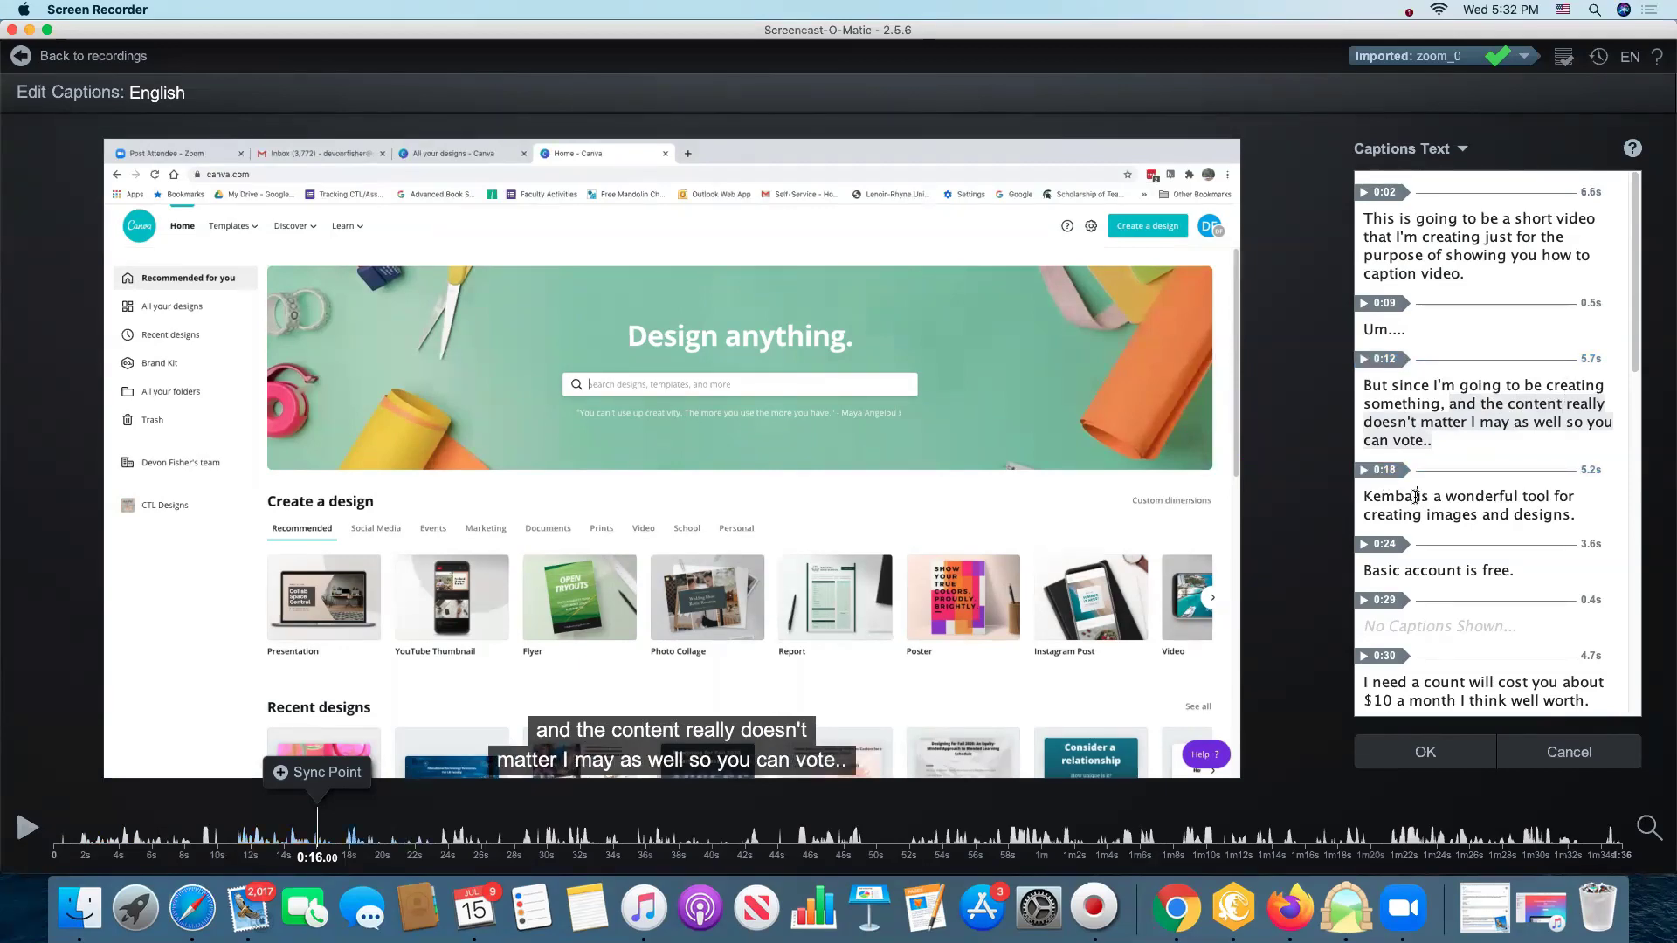
# Change 'Kemba' to 'Canva' in the 0:18 caption and check the 0:24 and 0:29 captions
pyautogui.moveTo(1414, 496); pyautogui.dragTo(1361, 496)
pyautogui.write('Canva')
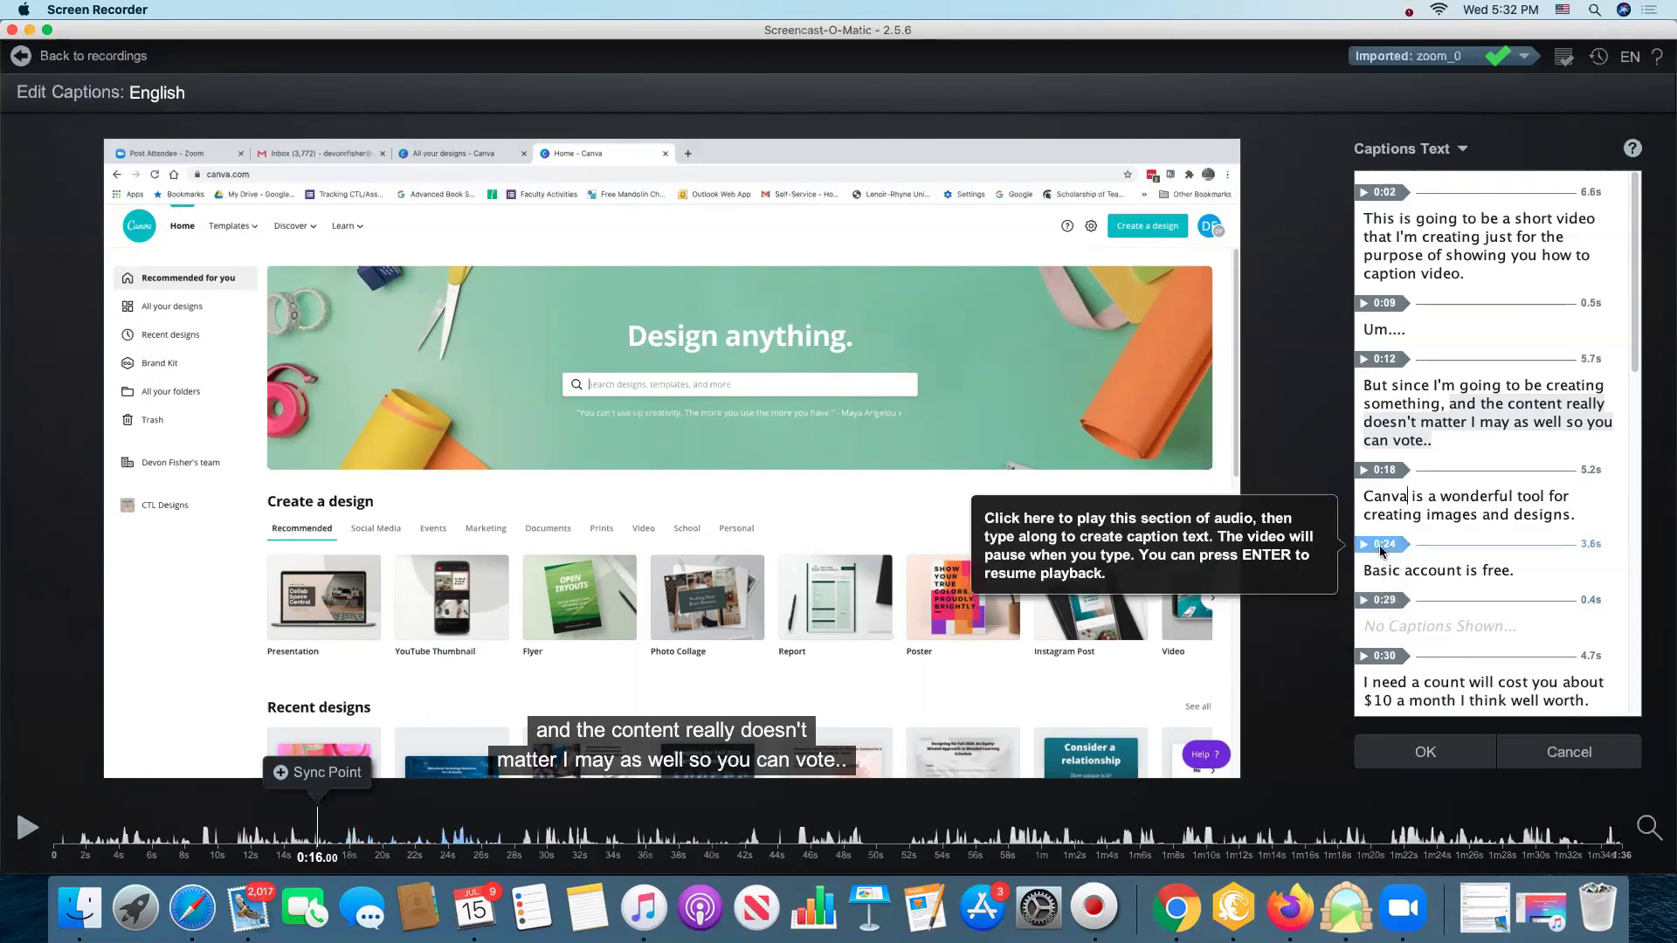
pyautogui.click(1381, 547)
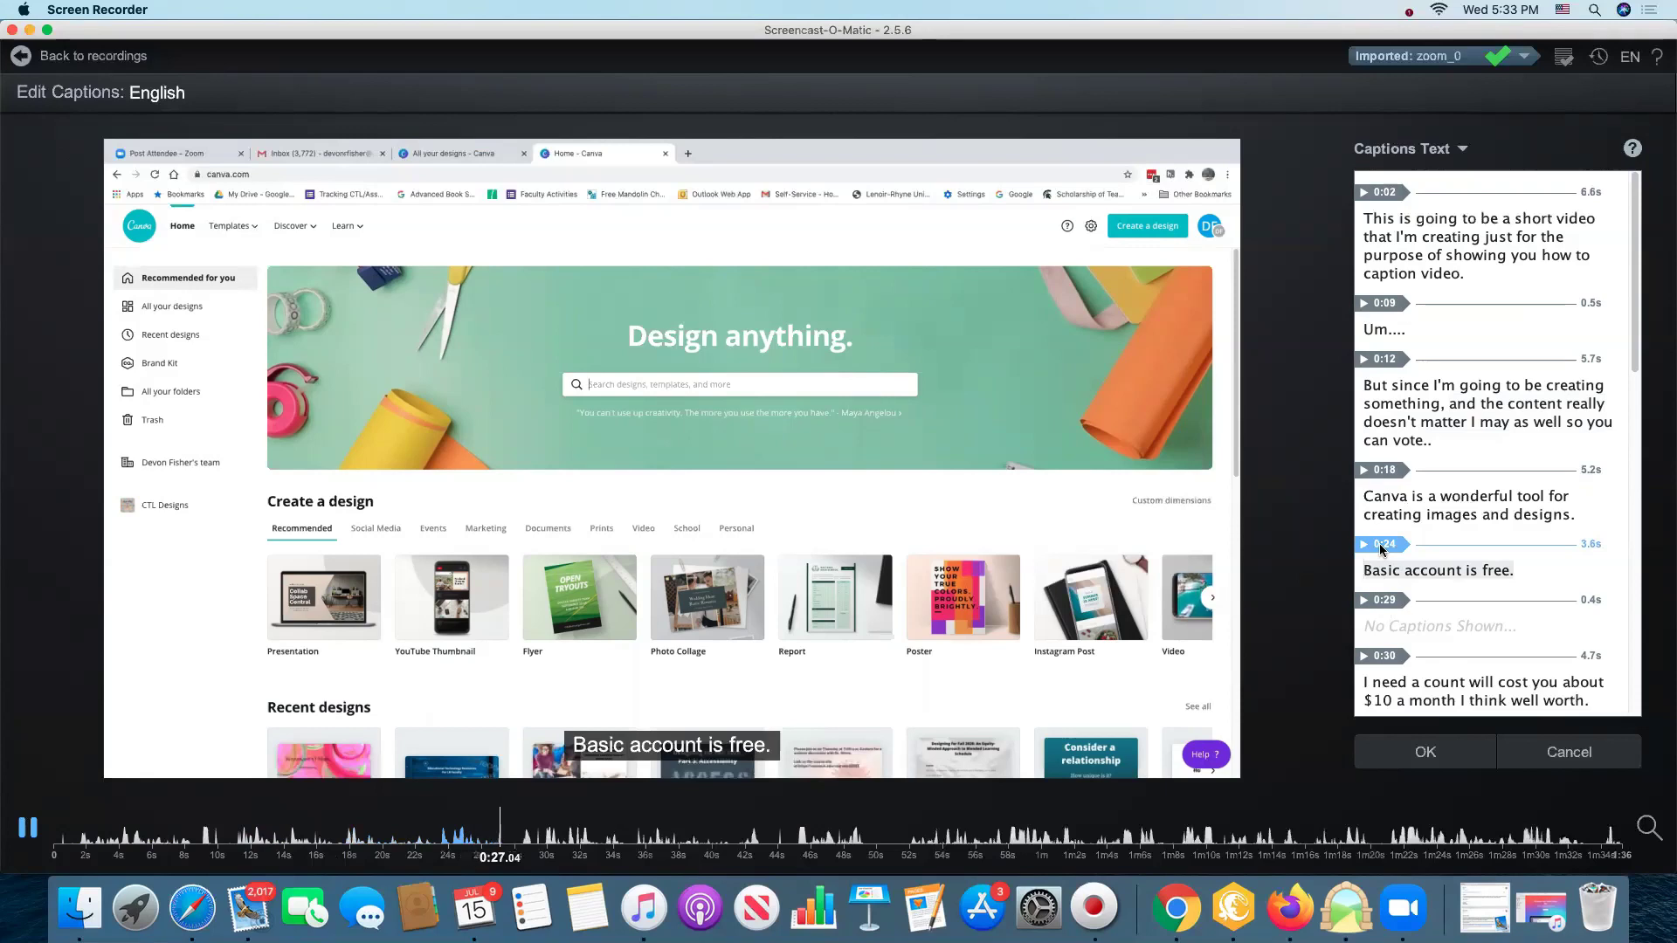
pyautogui.click(1384, 603)
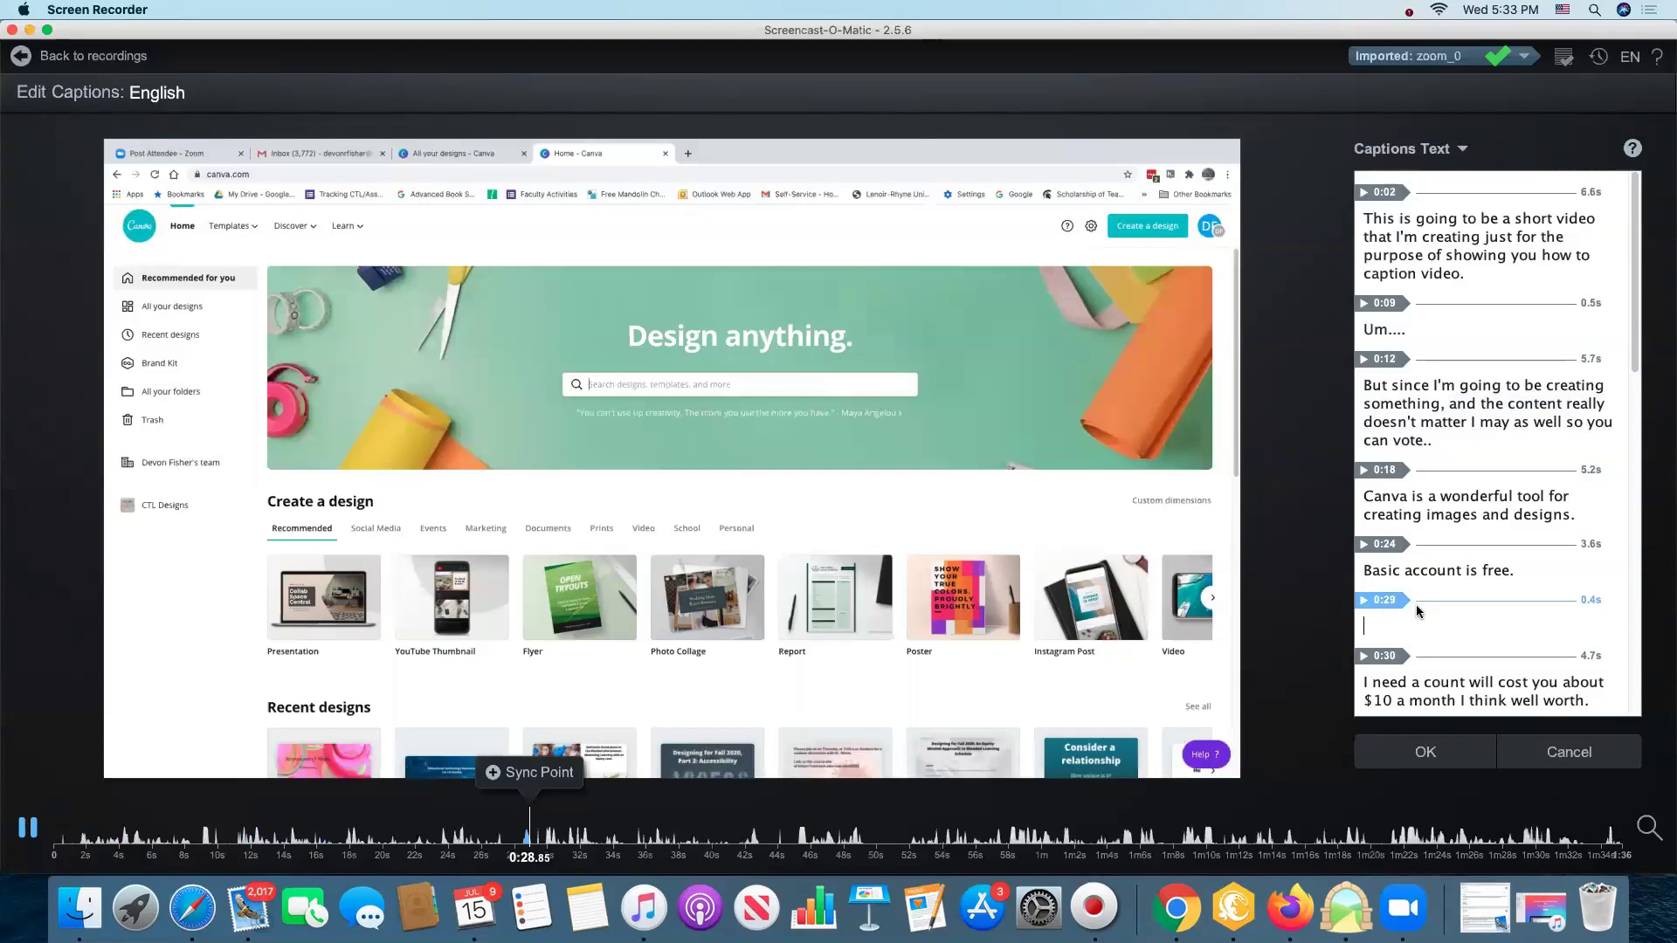
pyautogui.scroll(-5, 1438, 603)
pyautogui.scroll(-10, 1437, 602)
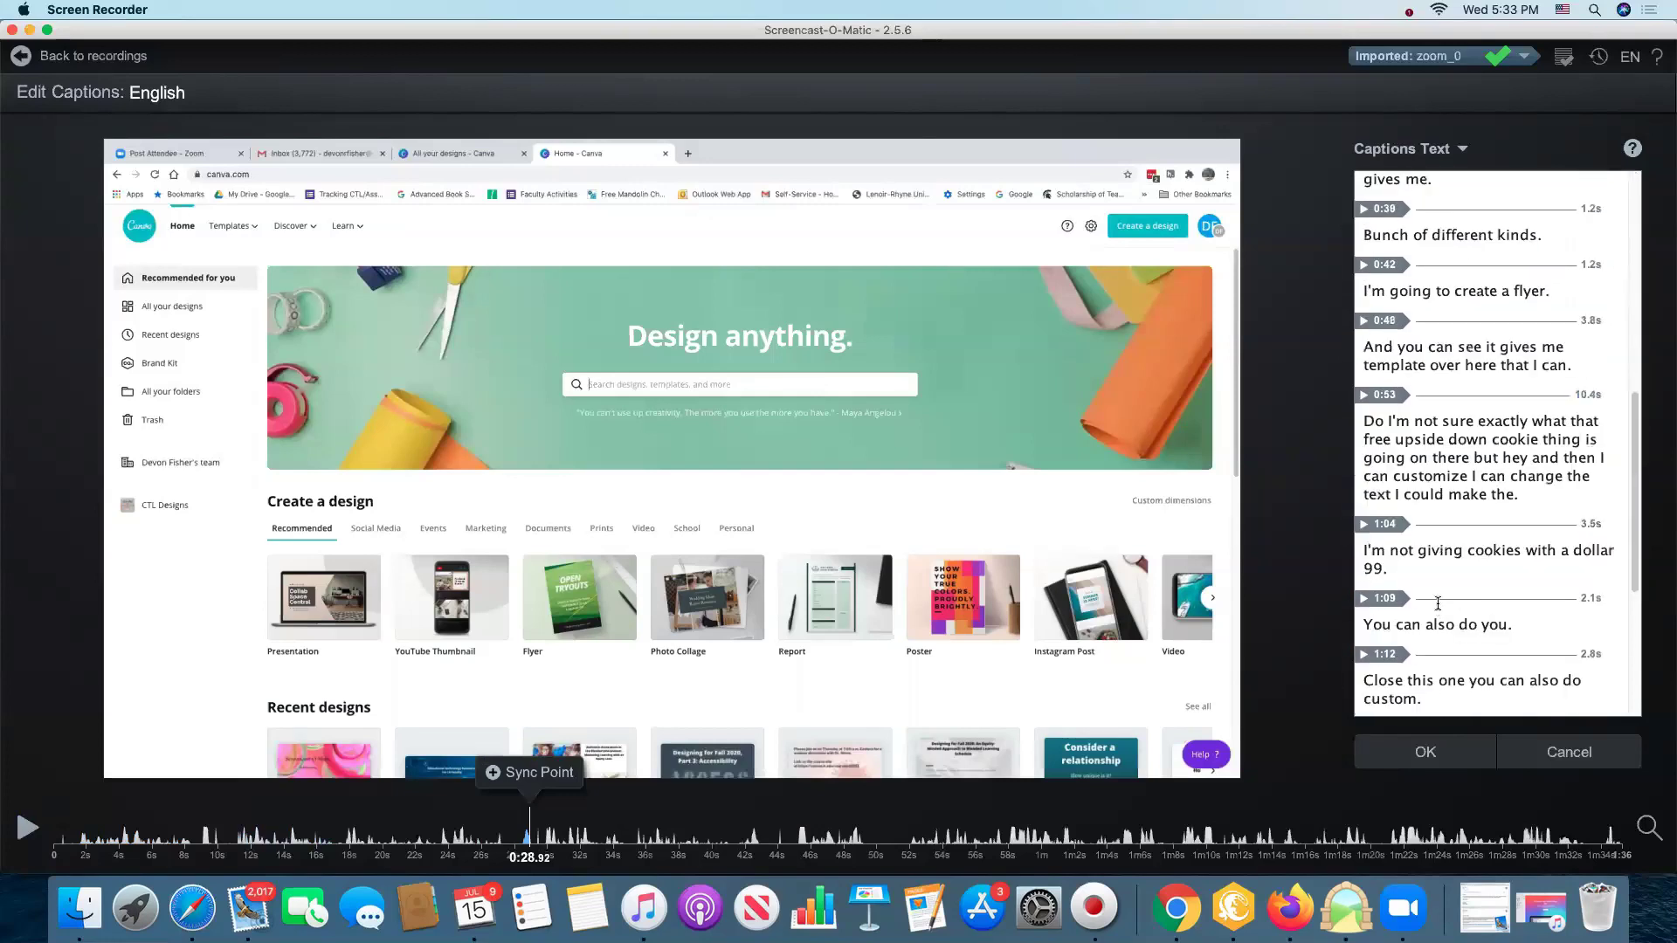
pyautogui.scroll(9, 1438, 602)
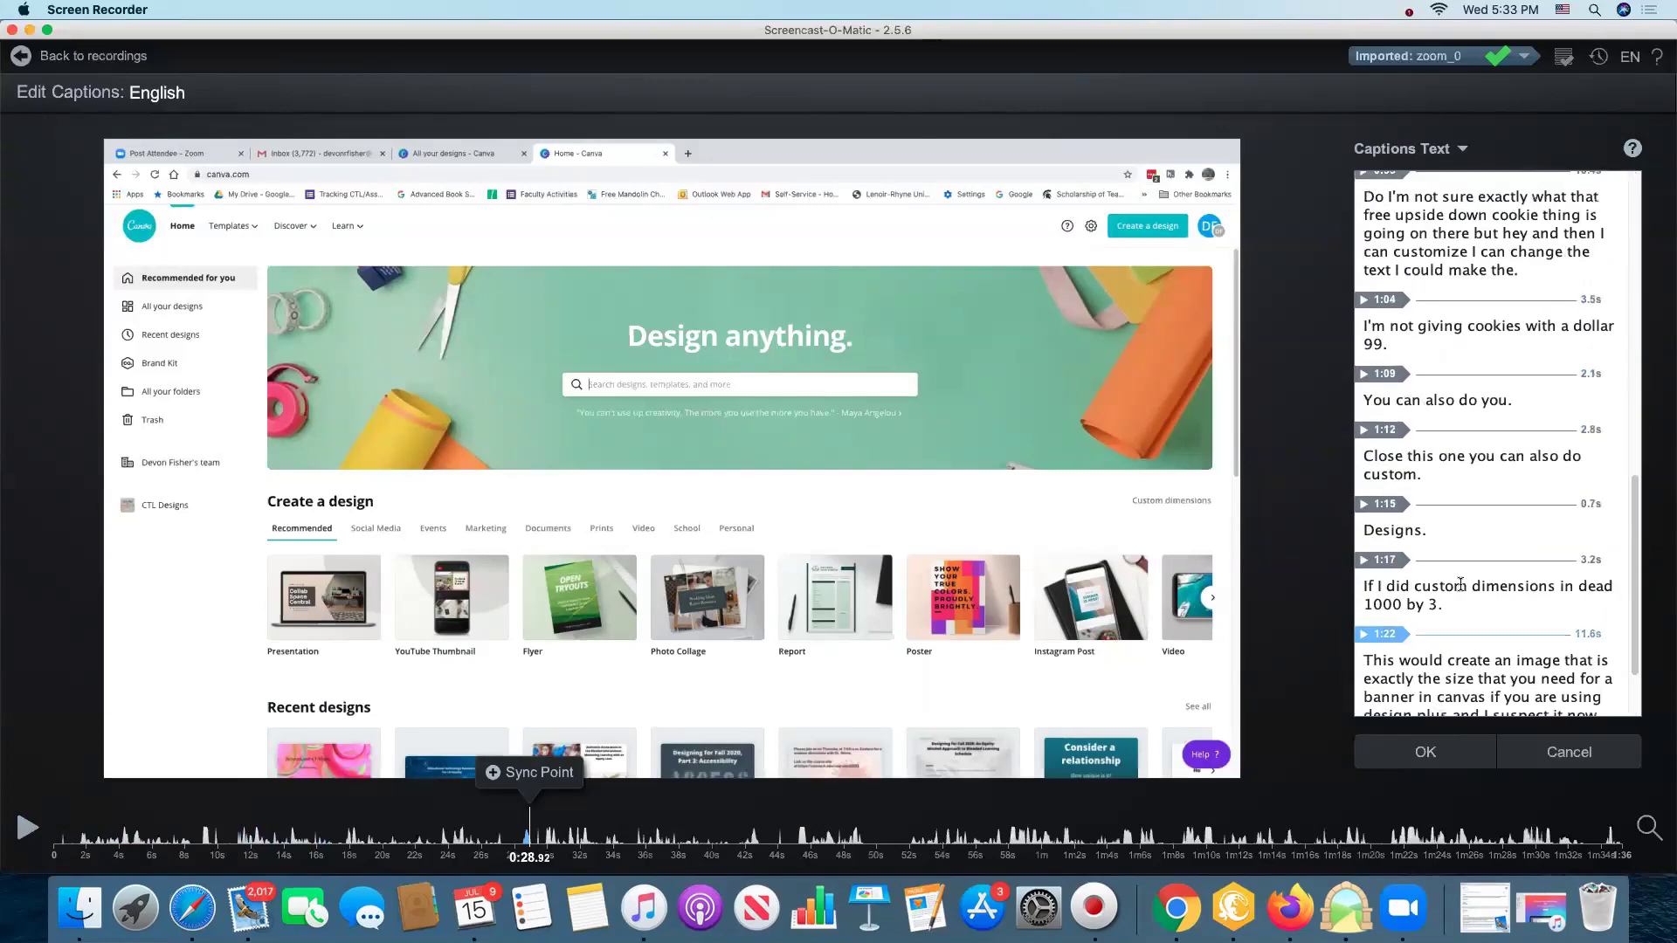
pyautogui.scroll(3, 1460, 583)
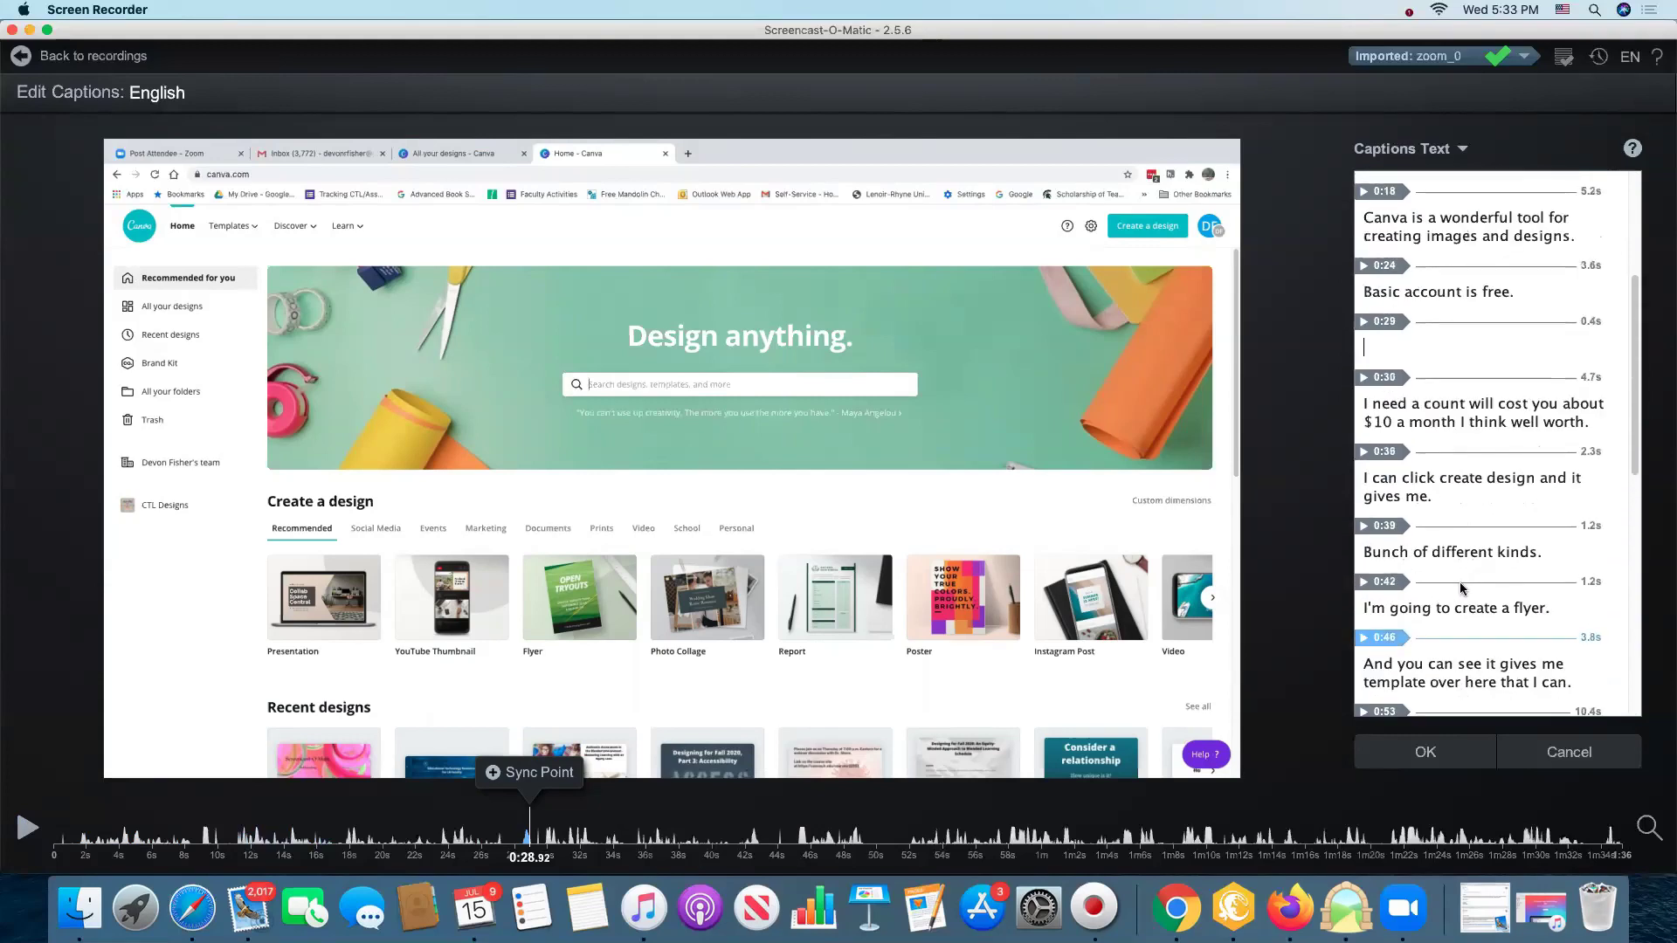
pyautogui.scroll(4, 1460, 587)
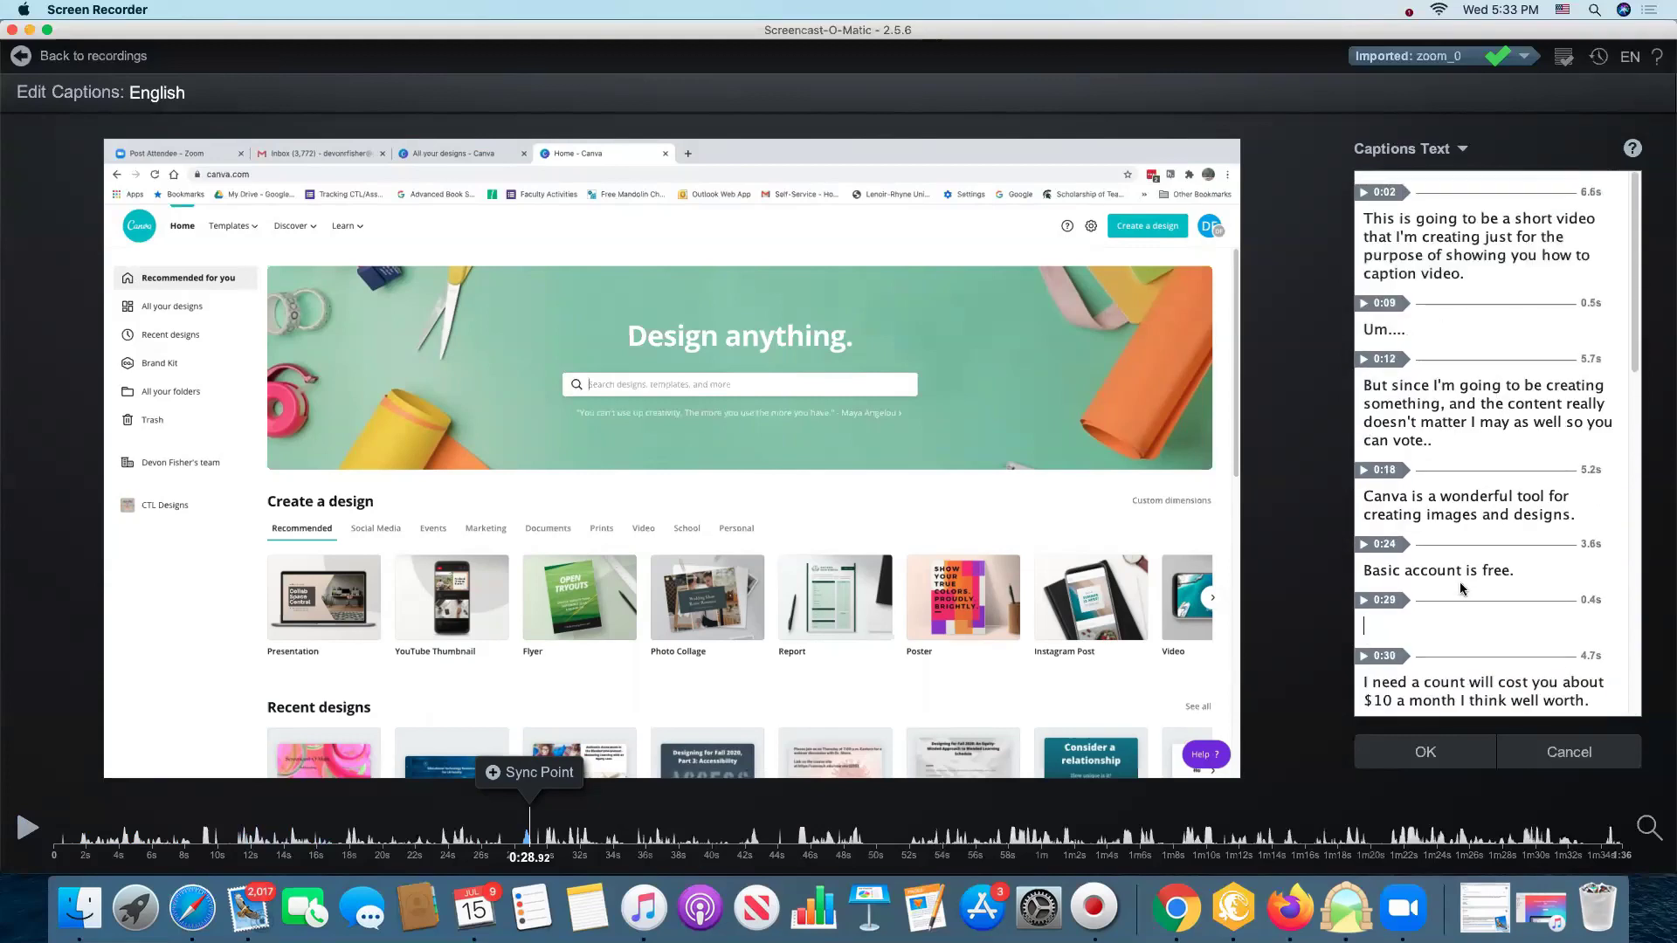
pyautogui.scroll(-15, 1461, 584)
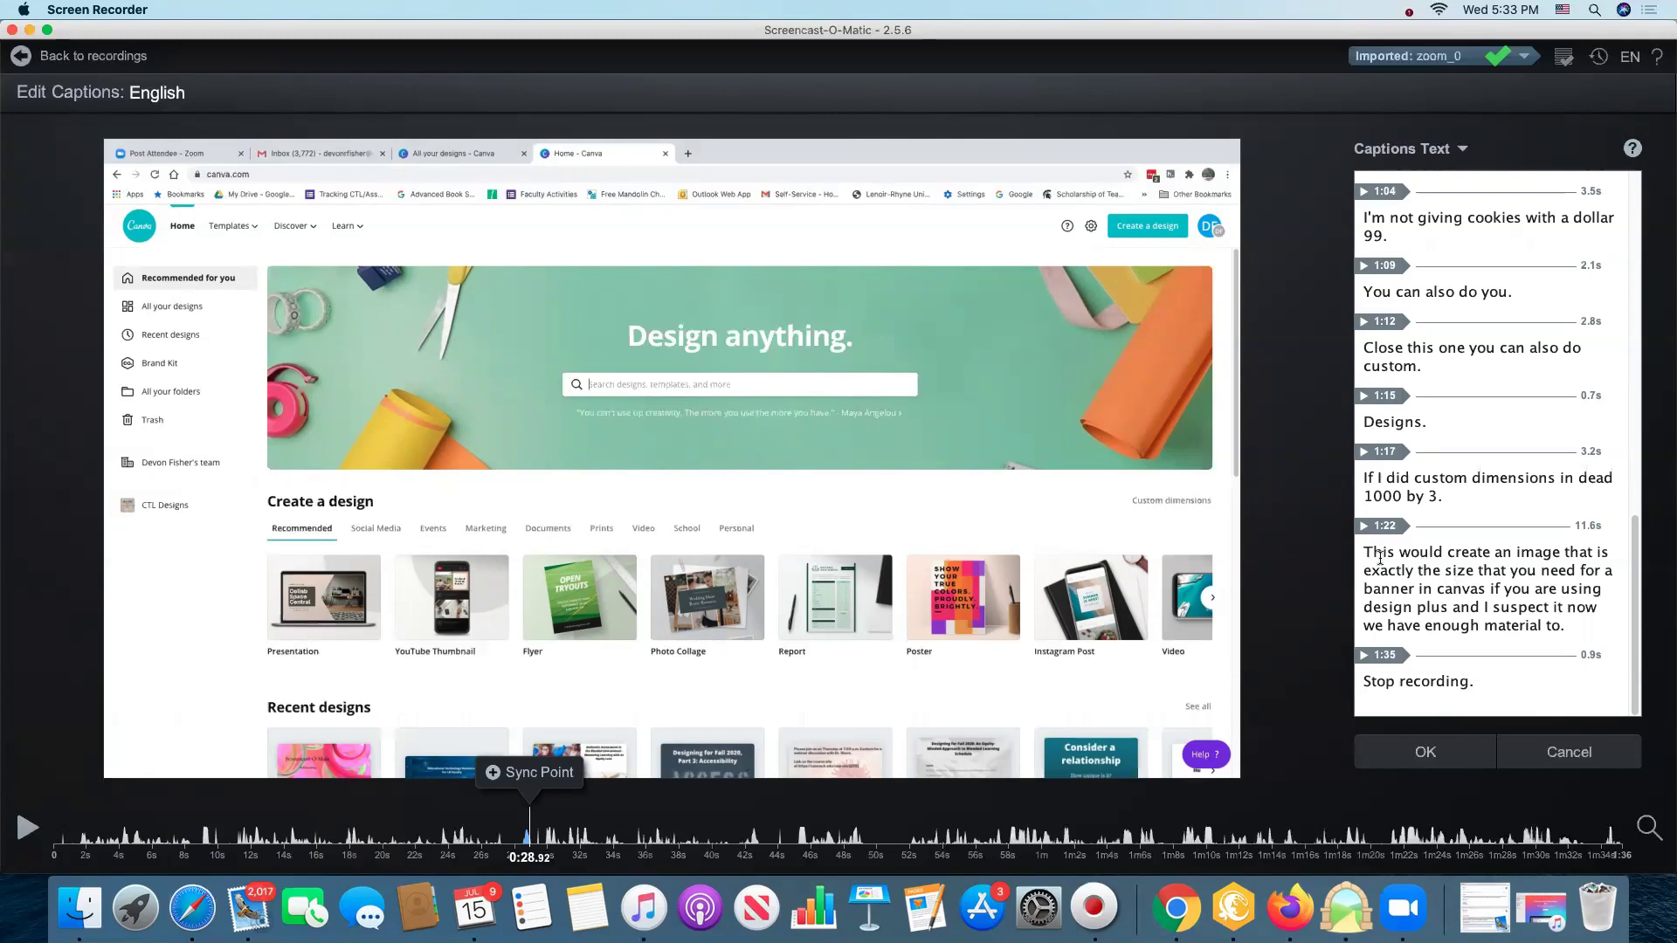
# Play the 1:22 caption's audio and pause near 1:23, partway through 'exactly the size that'
pyautogui.click(1366, 550)
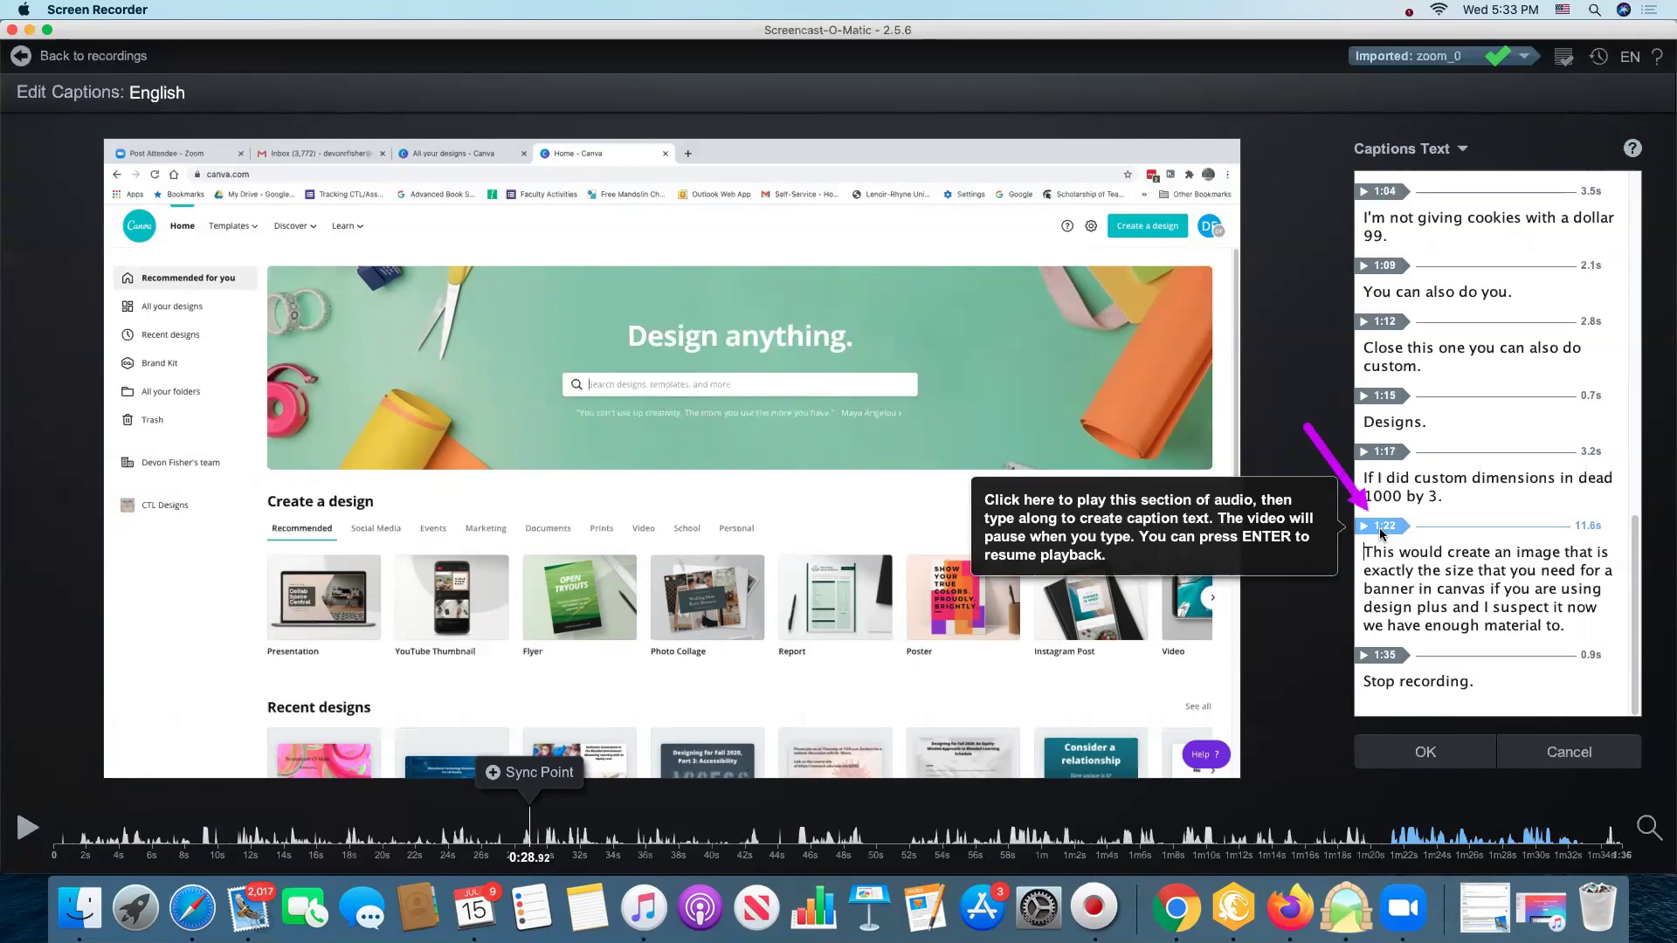
pyautogui.click(1381, 528)
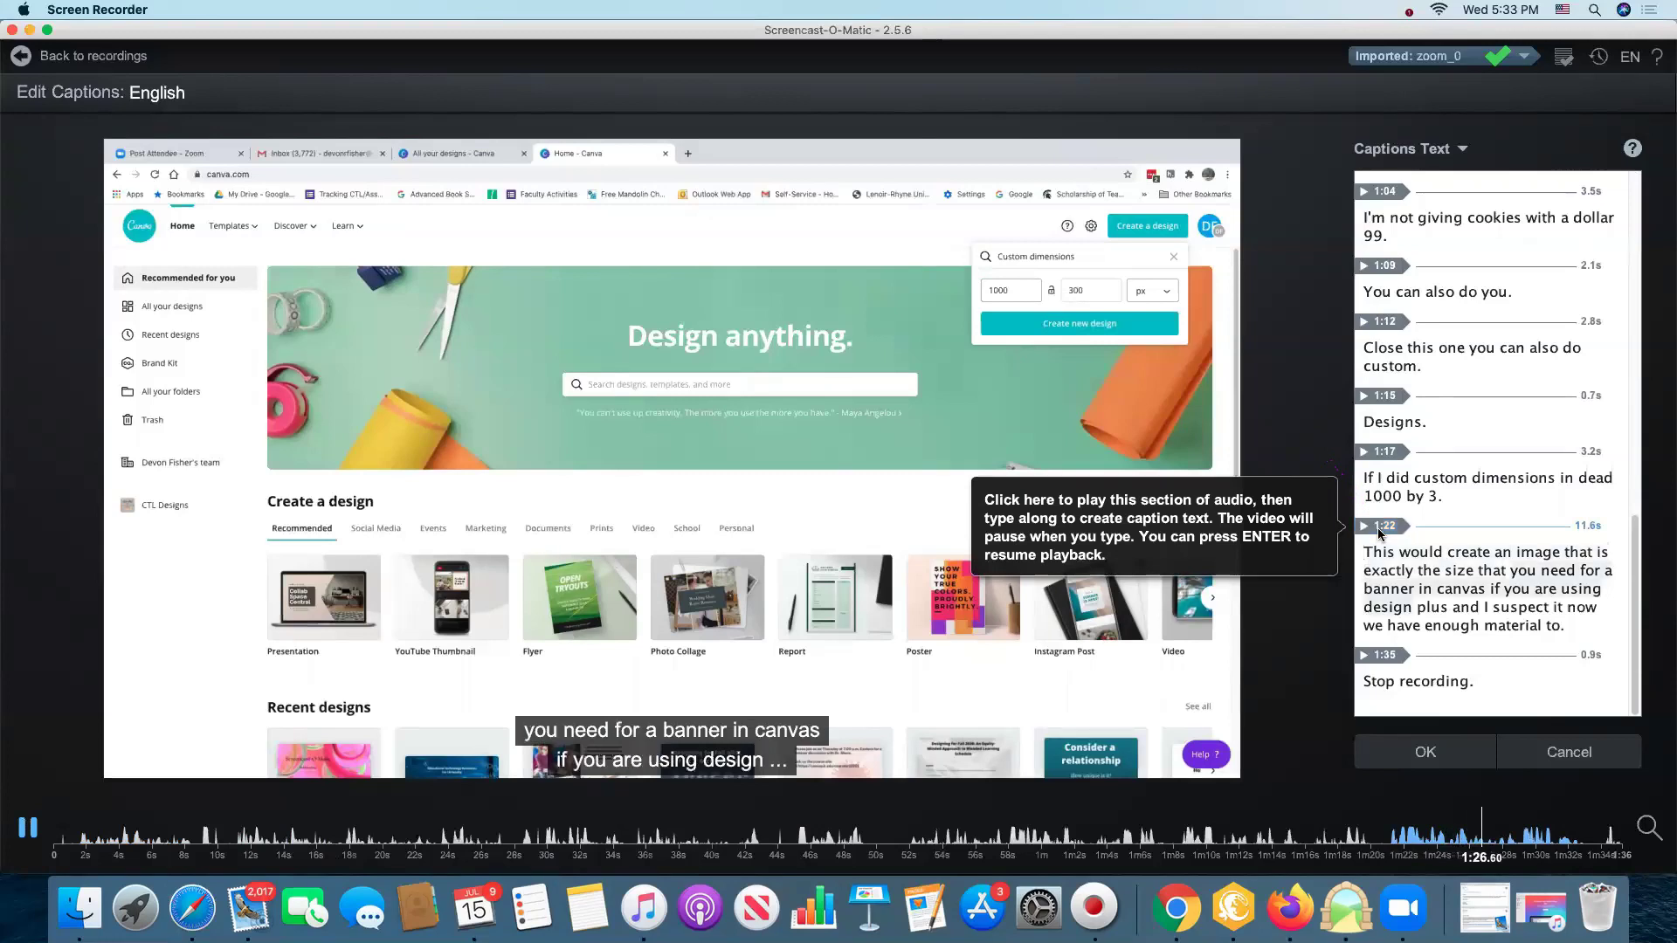
pyautogui.click(1379, 529)
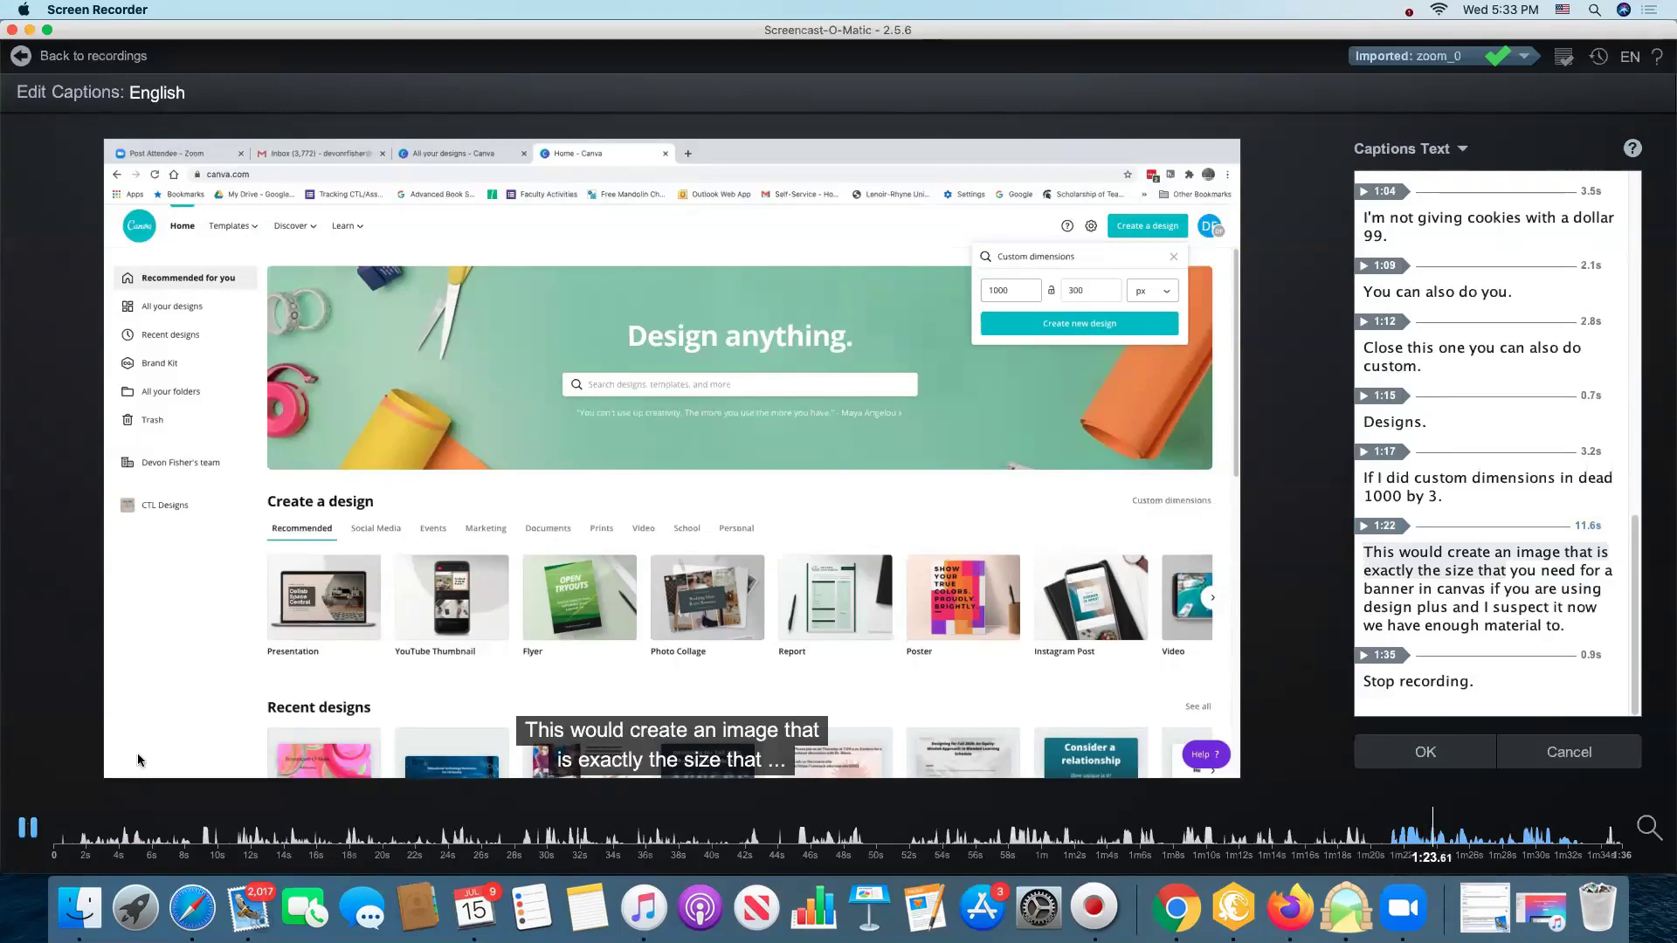
pyautogui.press('space')
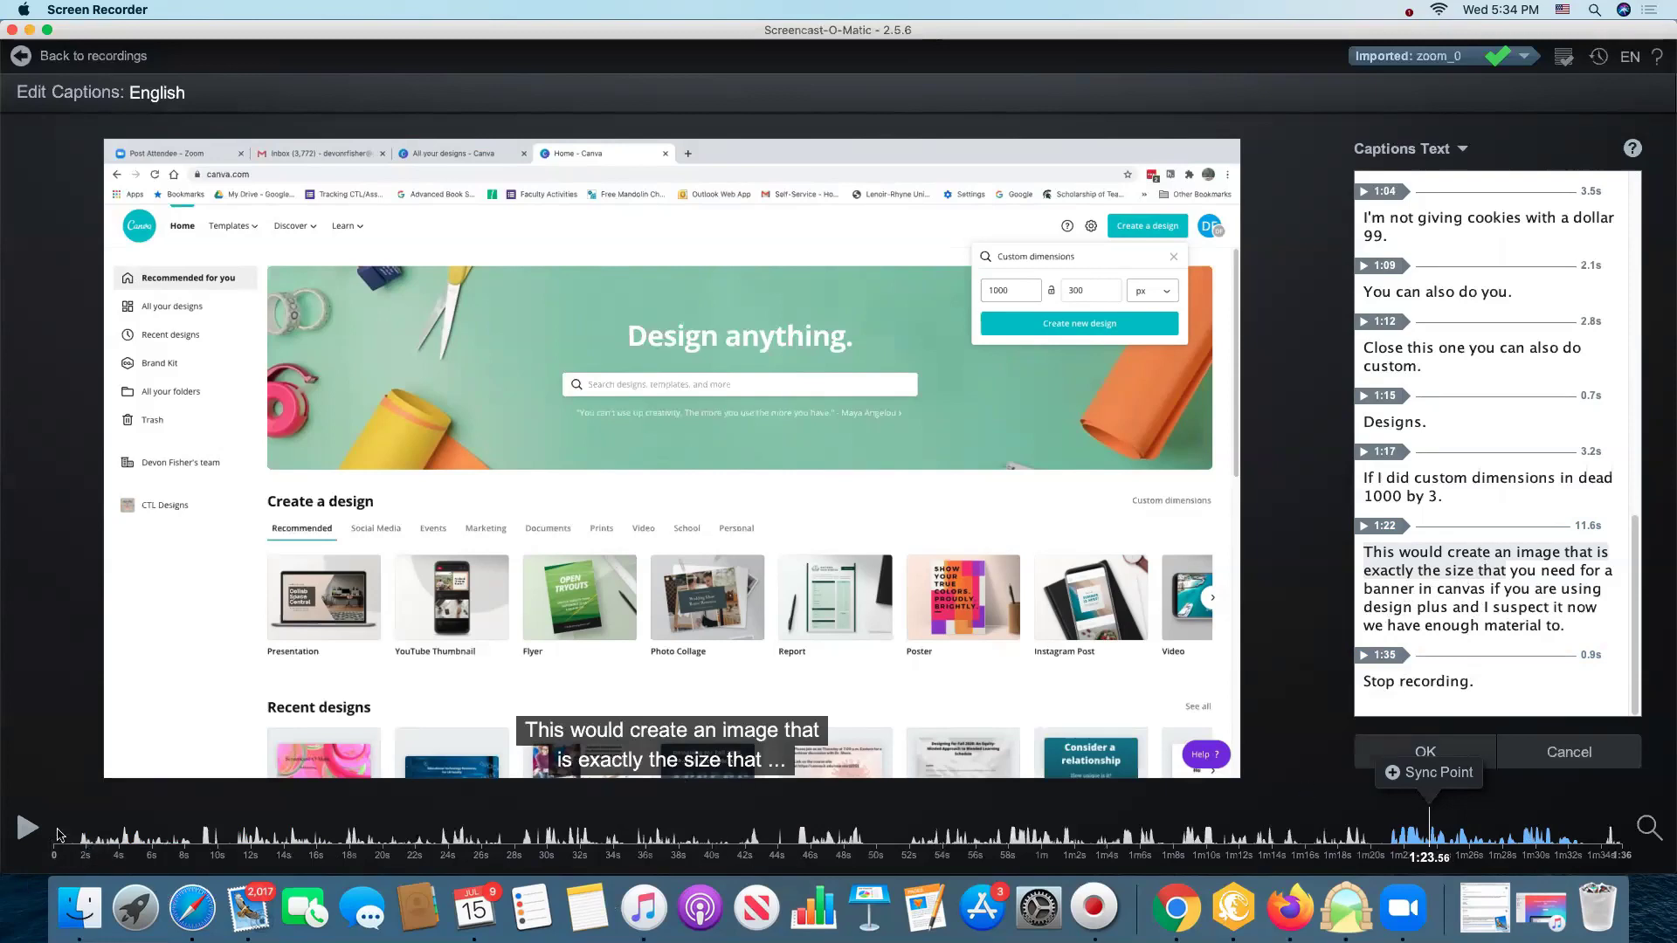
# Add a sync point at about 1:23.6 and split the 1:22 caption before 'exactly'
pyautogui.click(25, 827)
pyautogui.click(25, 828)
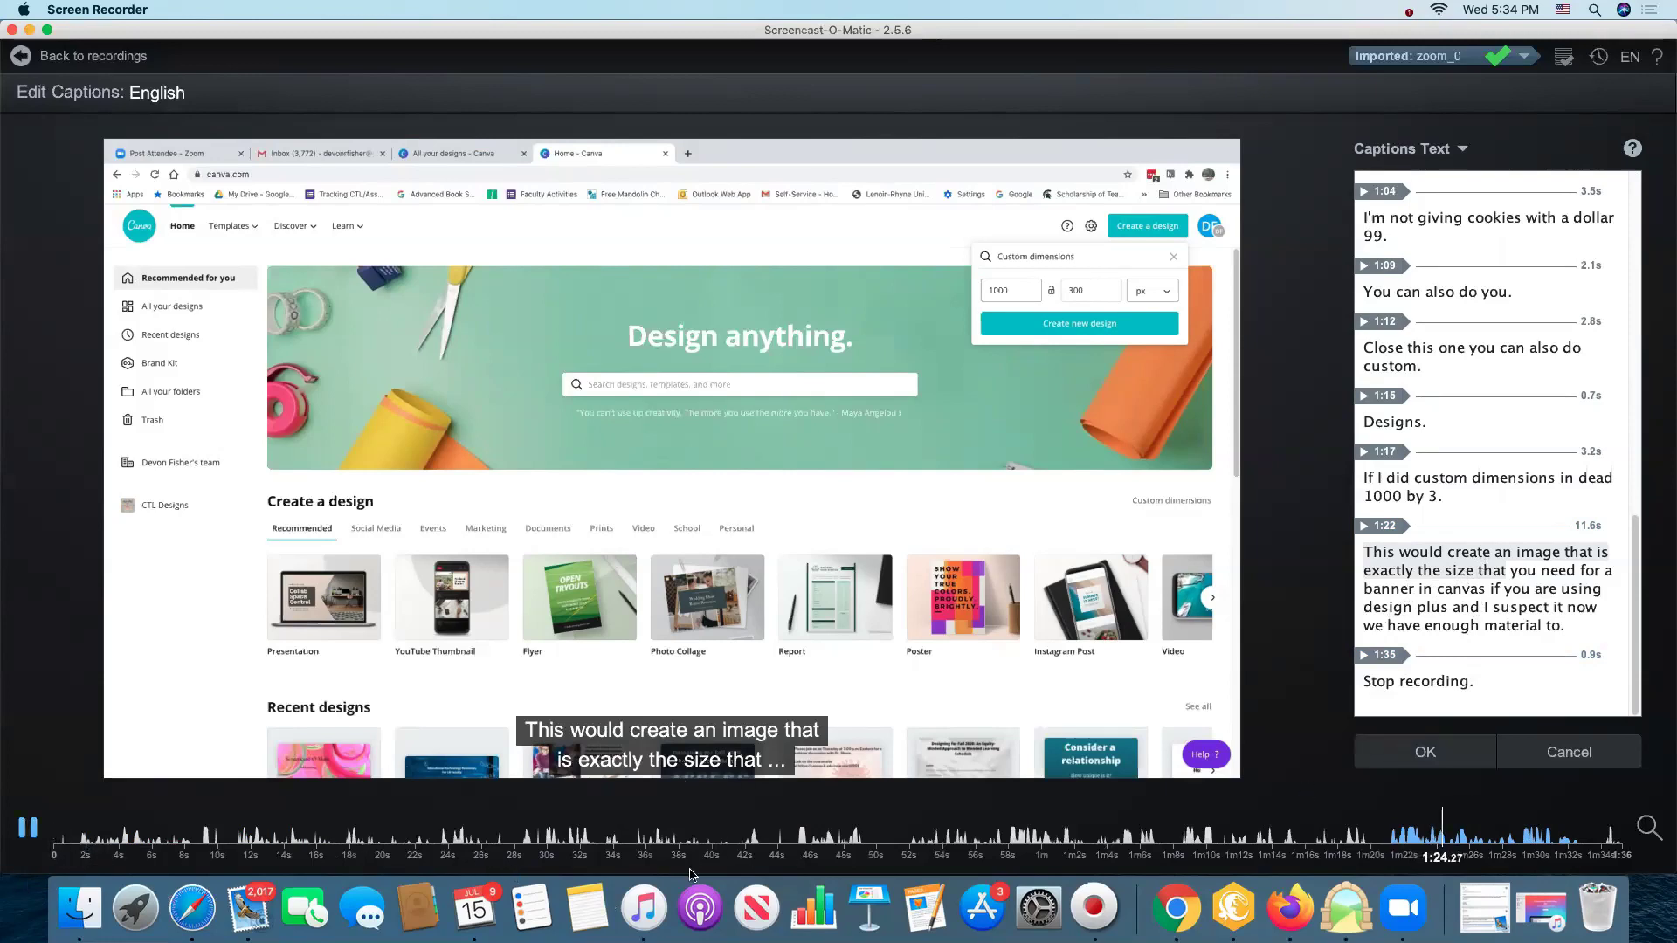
pyautogui.click(1439, 822)
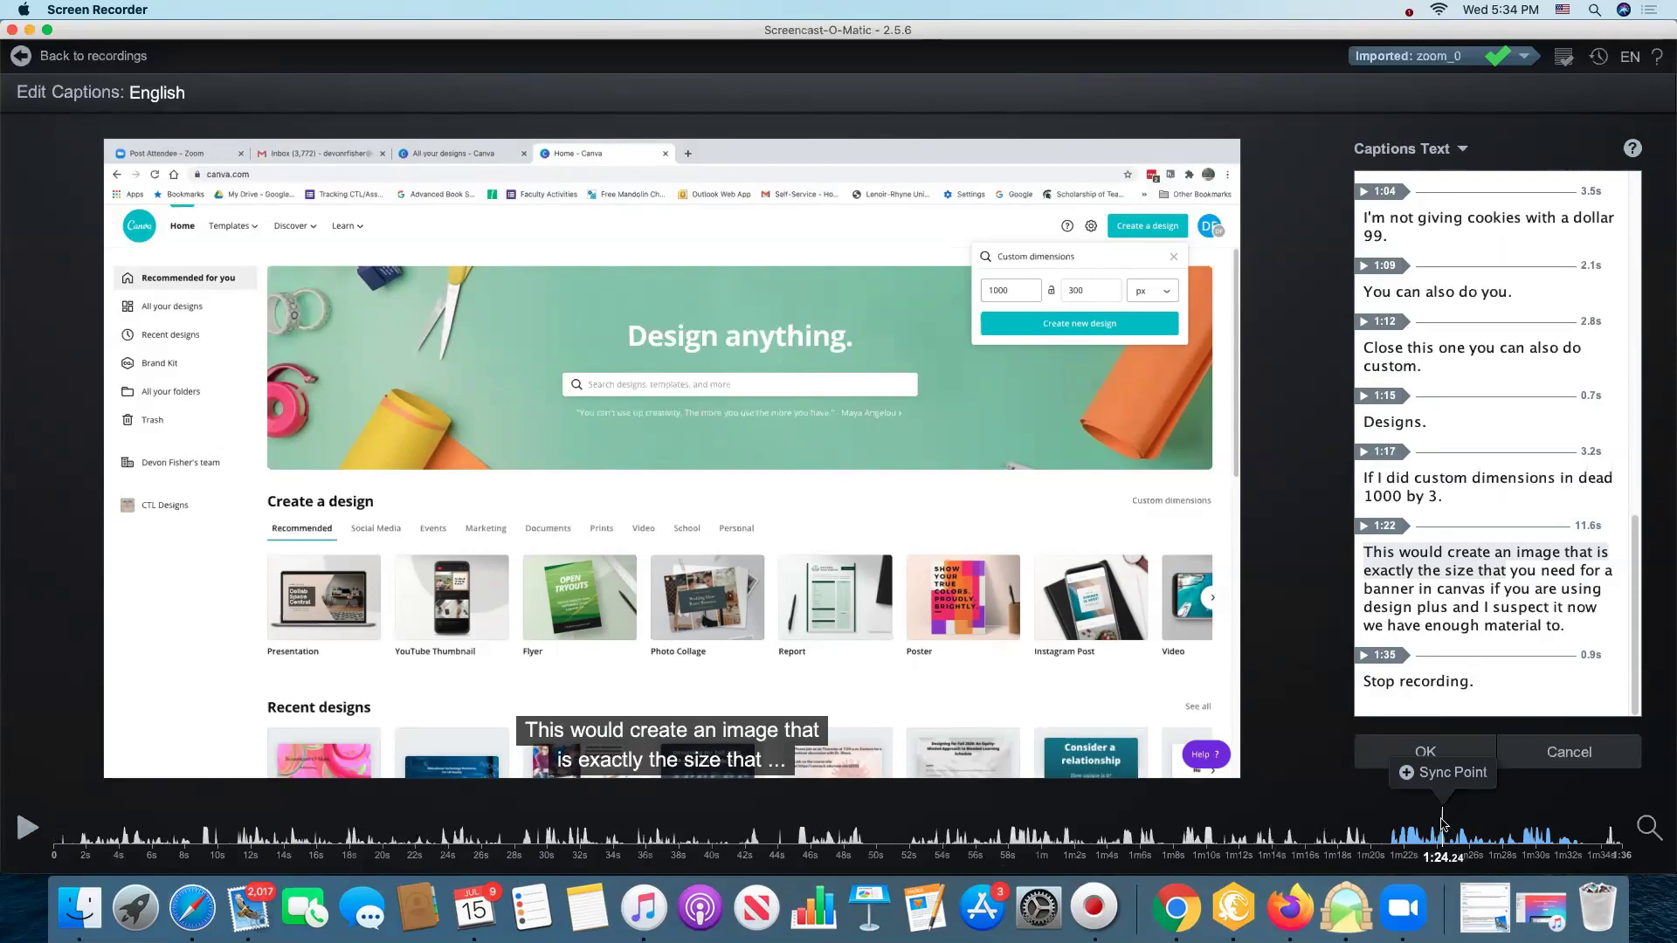
pyautogui.moveTo(1440, 822); pyautogui.dragTo(1434, 817)
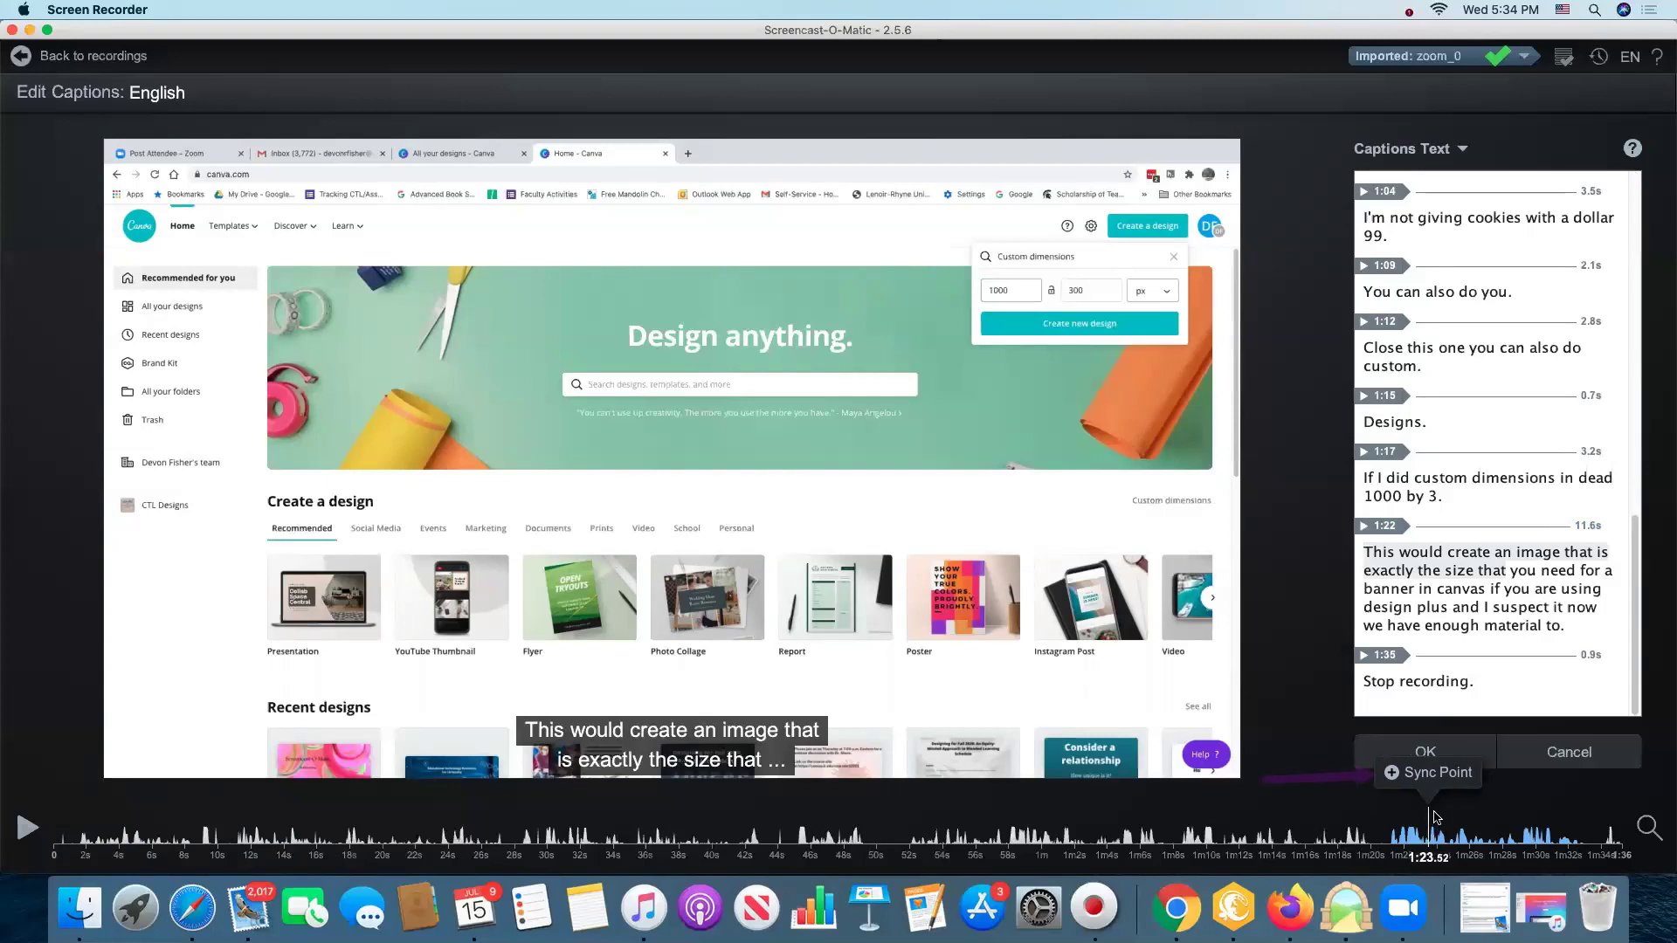
pyautogui.click(1395, 776)
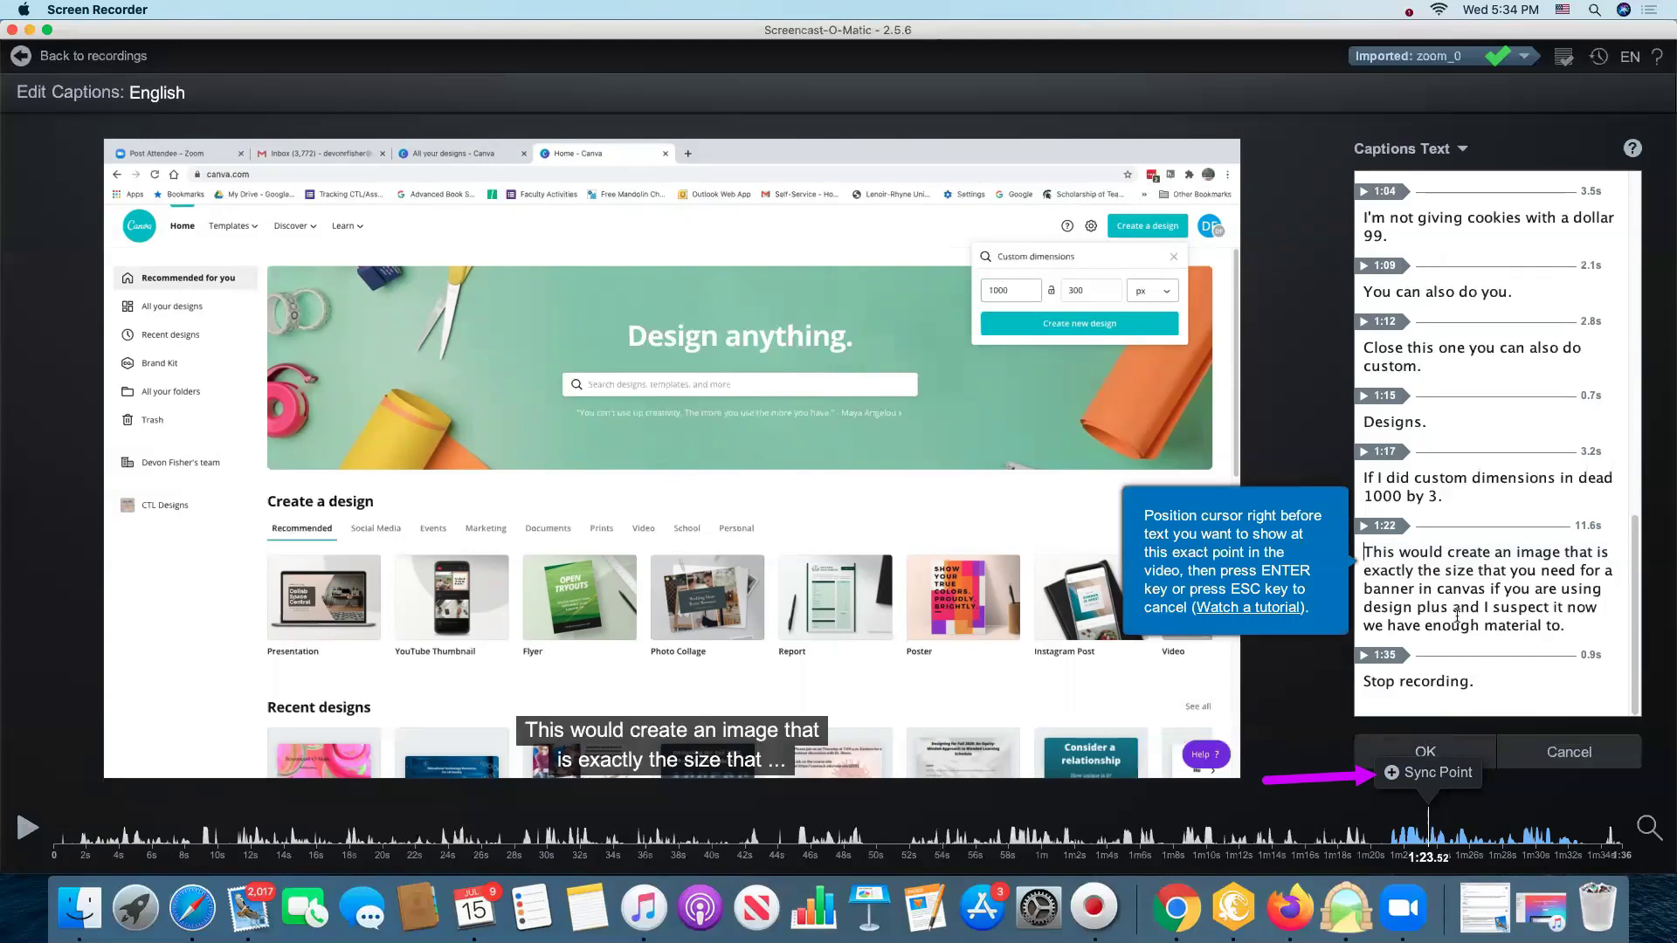
pyautogui.click(1367, 572)
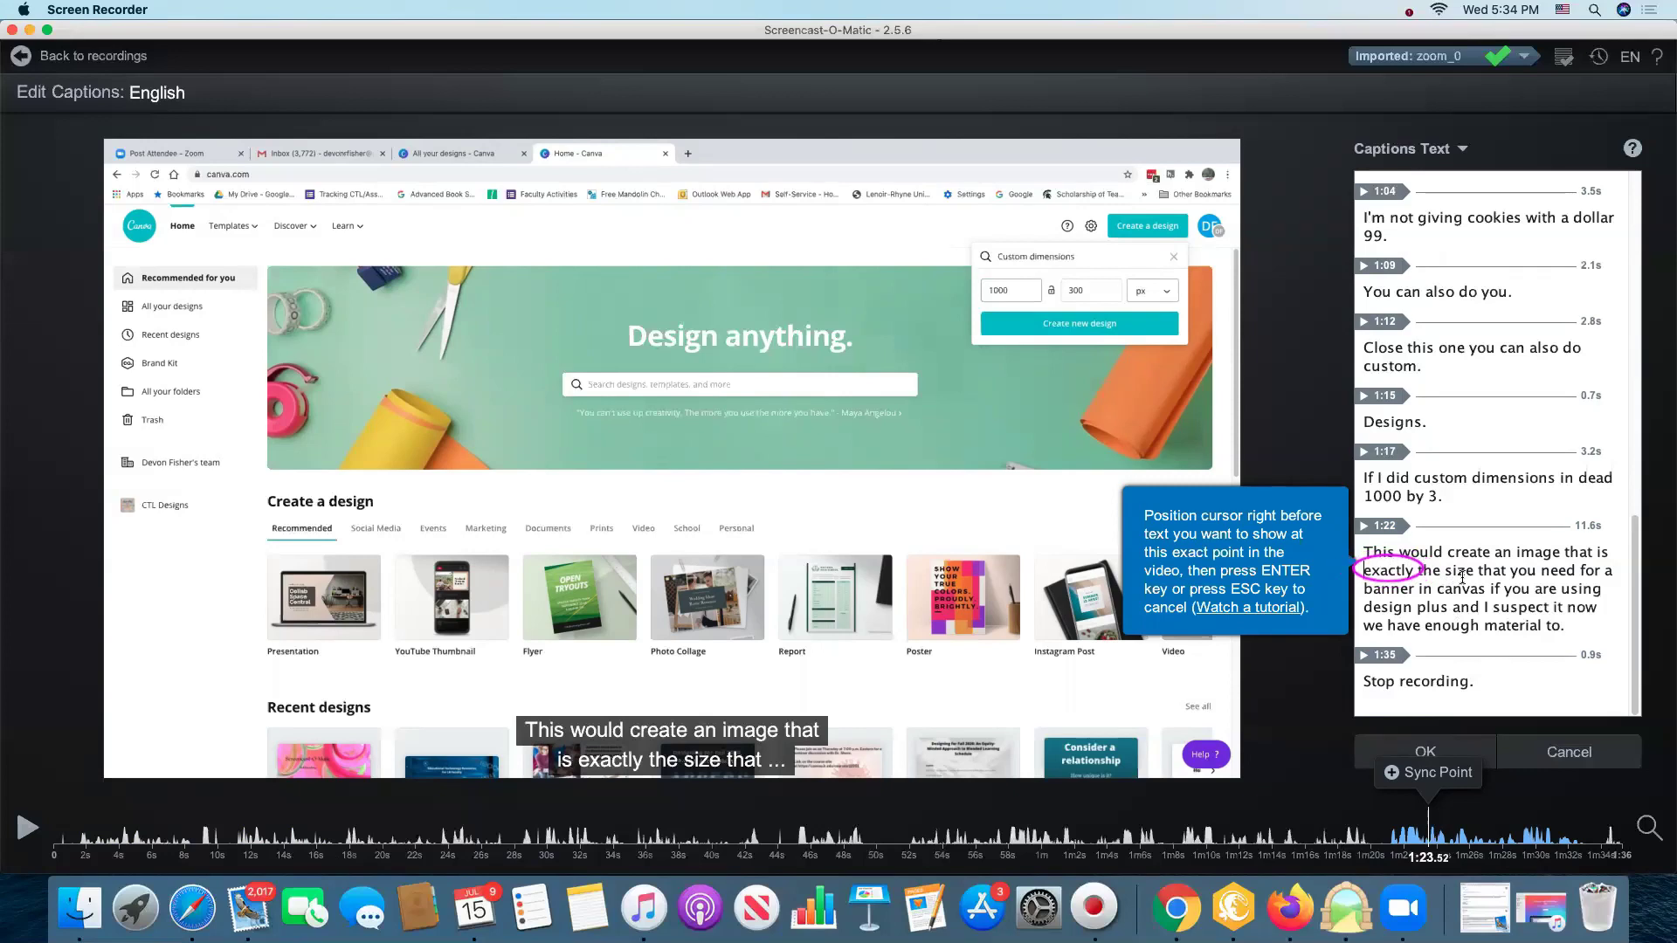
pyautogui.press('Return')
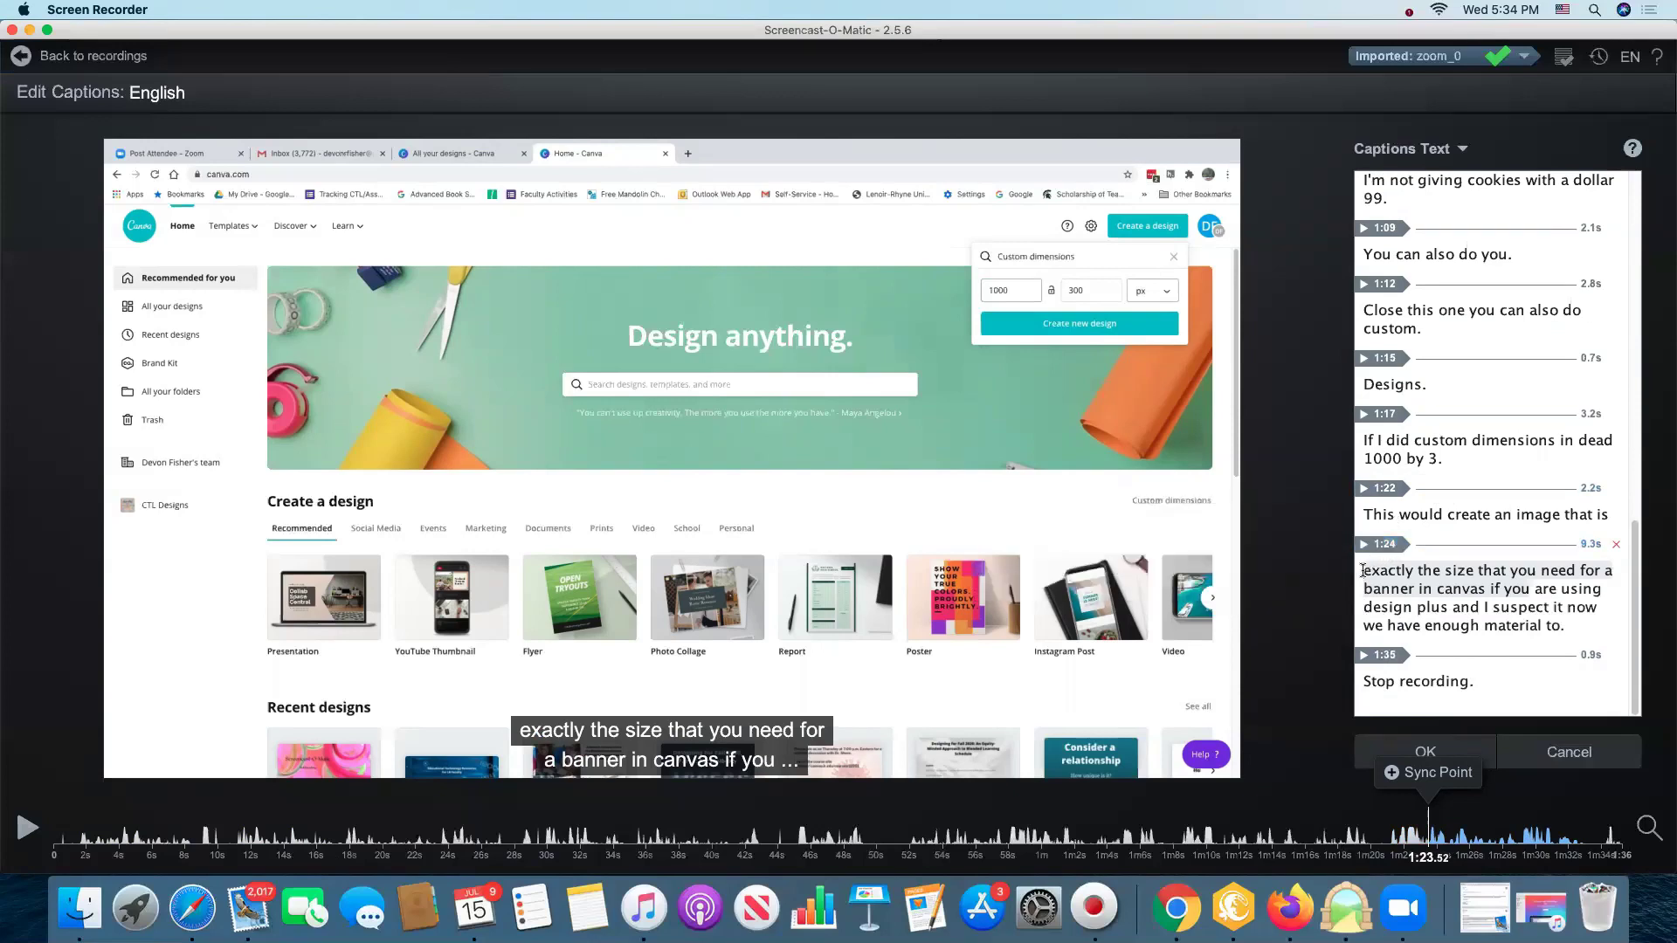
pyautogui.moveTo(1364, 570); pyautogui.dragTo(1410, 571)
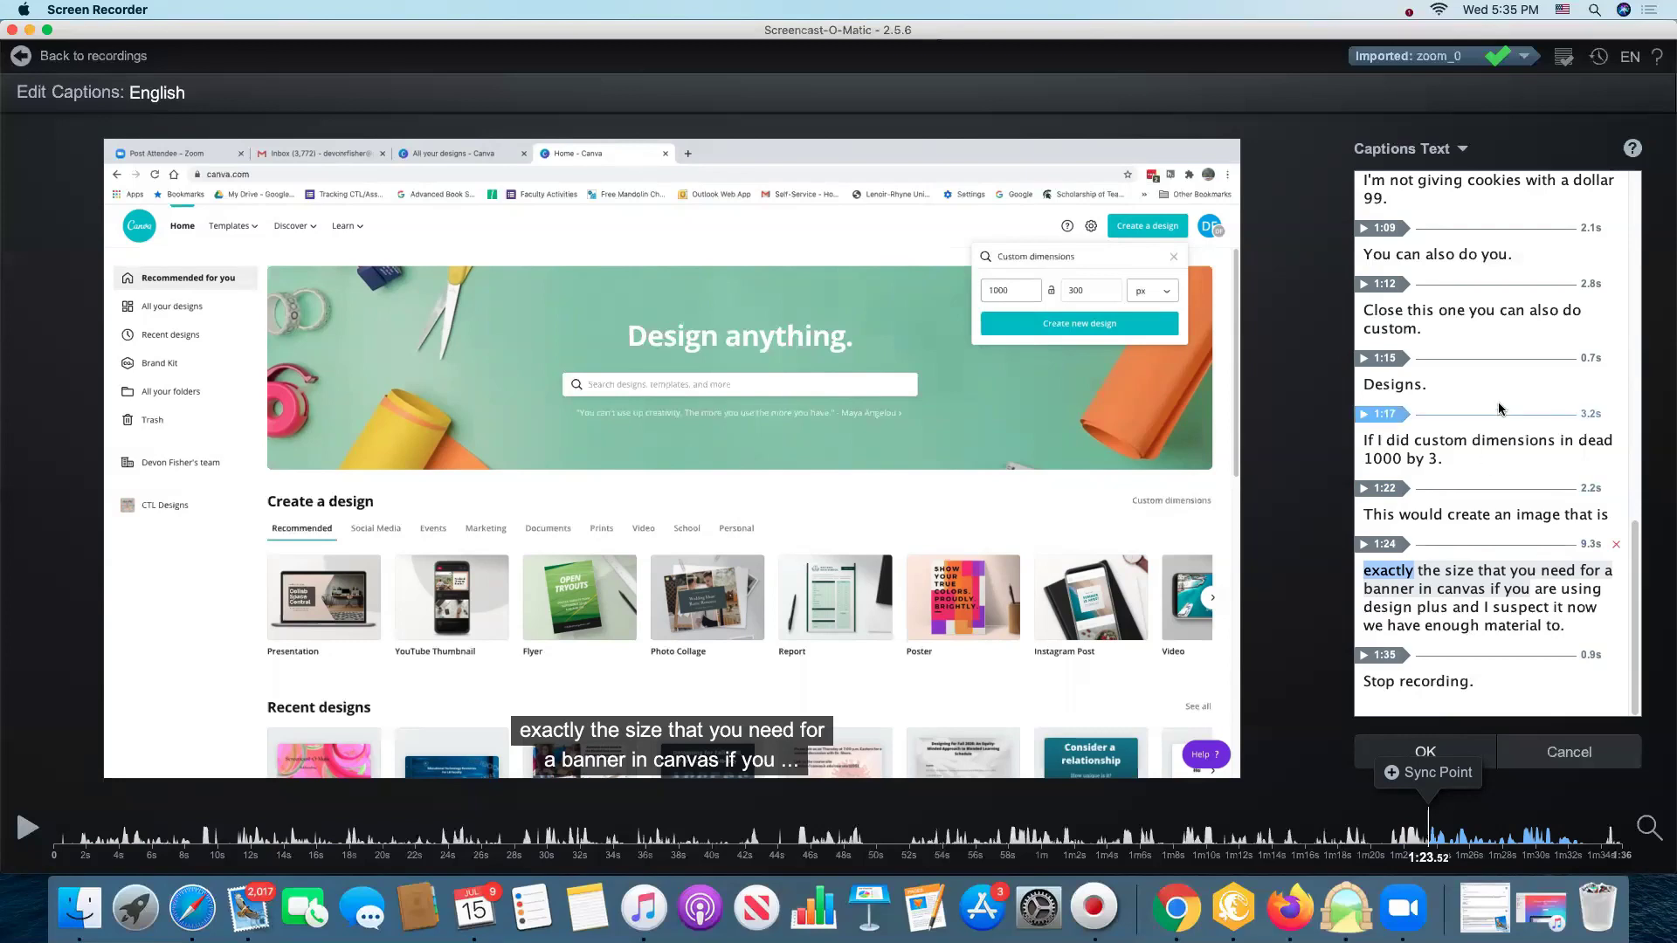
# Export the English caption track as a SubRip Captions File (.srt)
pyautogui.click(1457, 152)
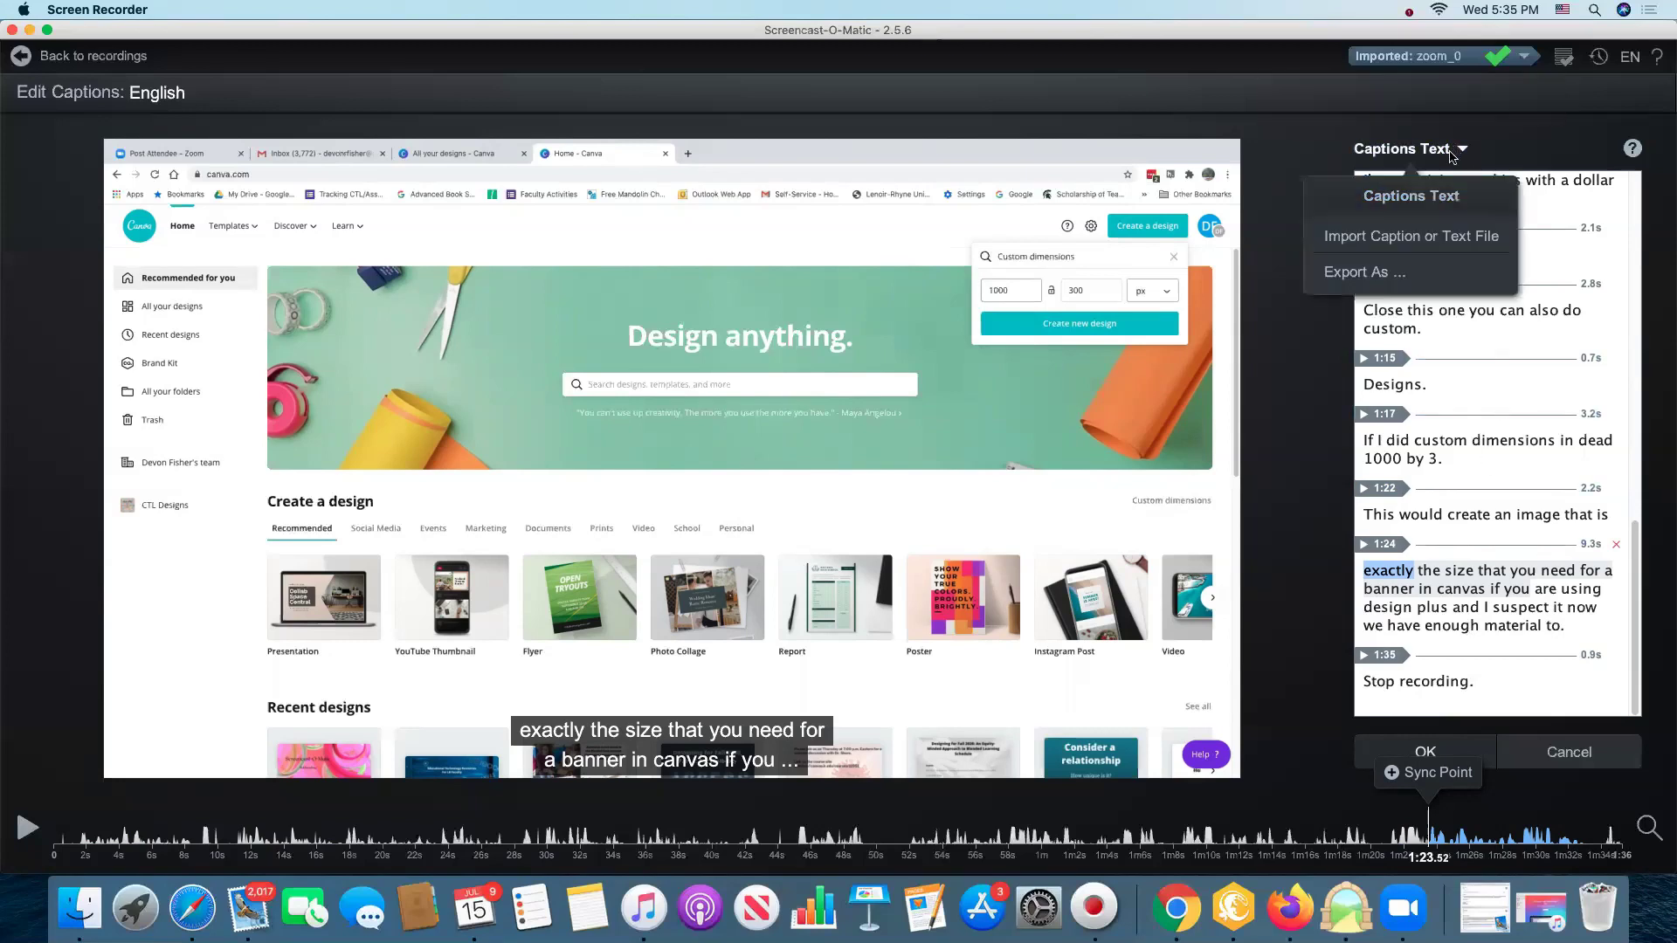
pyautogui.moveTo(1374, 274)
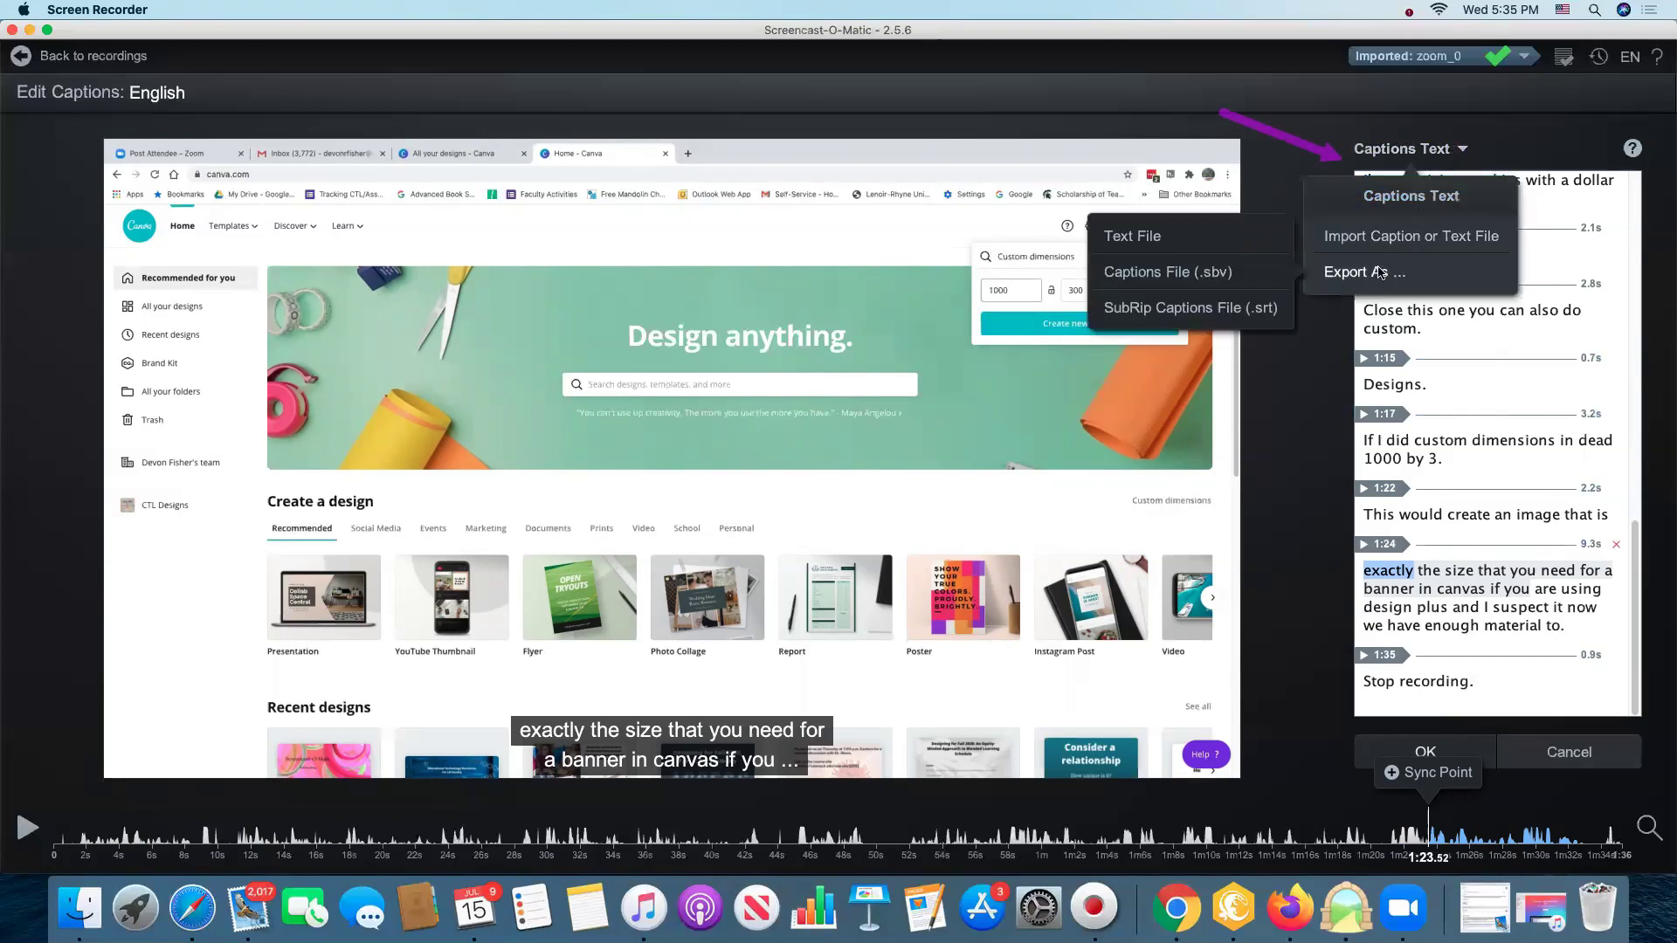
pyautogui.click(1185, 308)
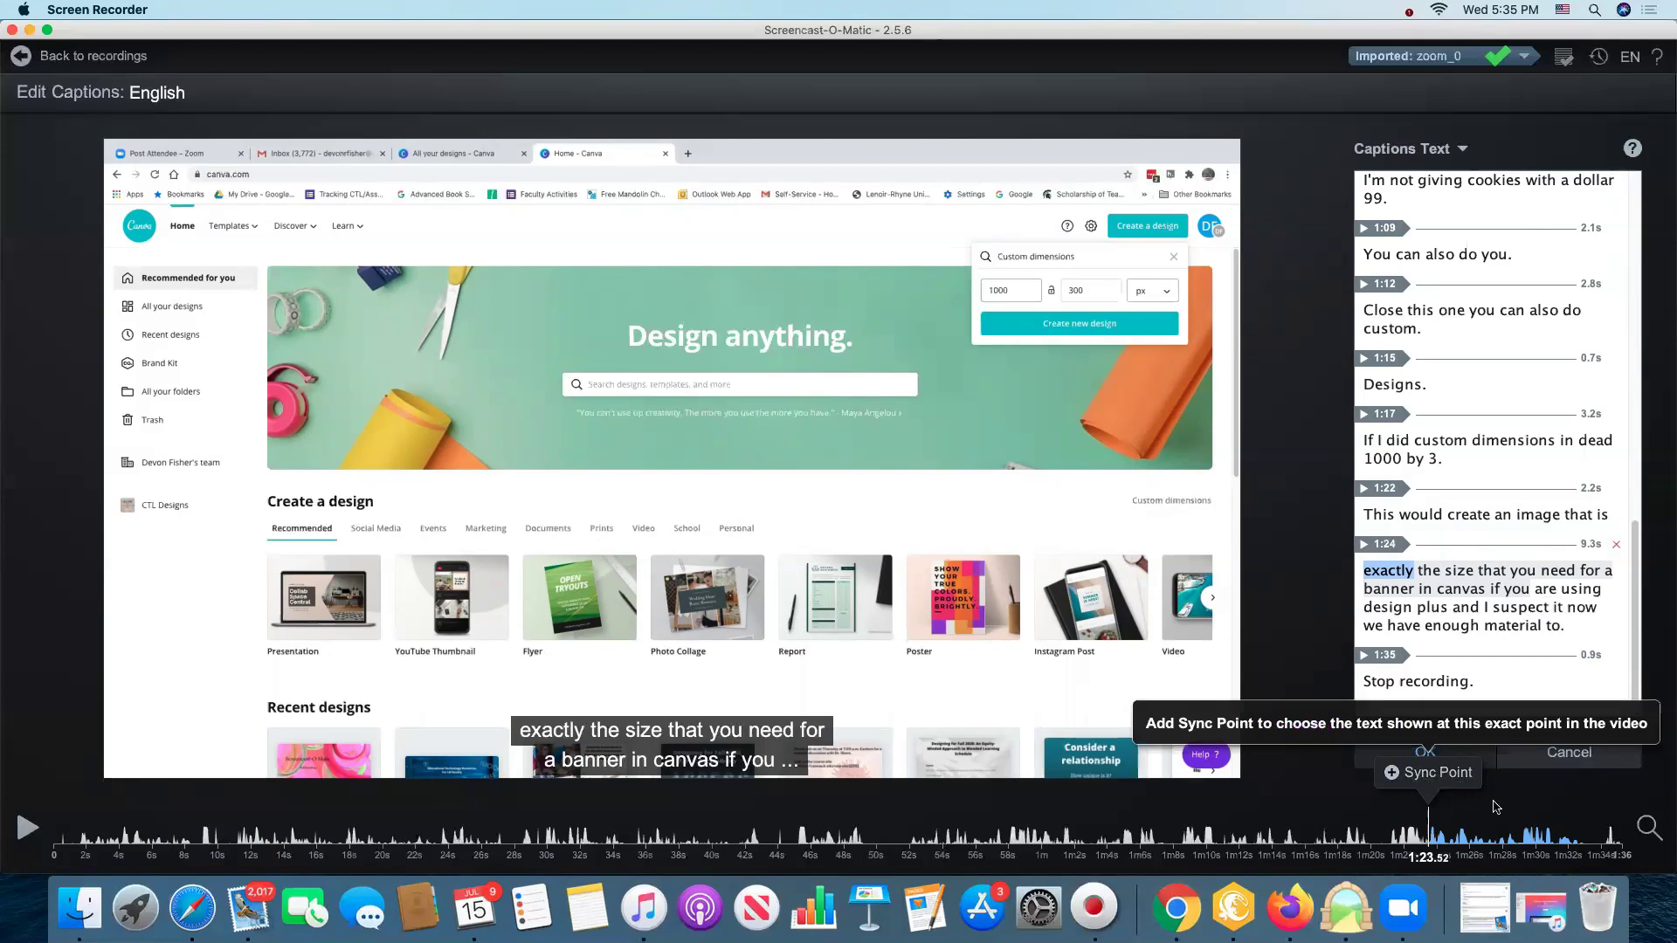
# Check the captions at 1:26 and 1:05 on the timeline, then accept the caption edits
pyautogui.click(1477, 830)
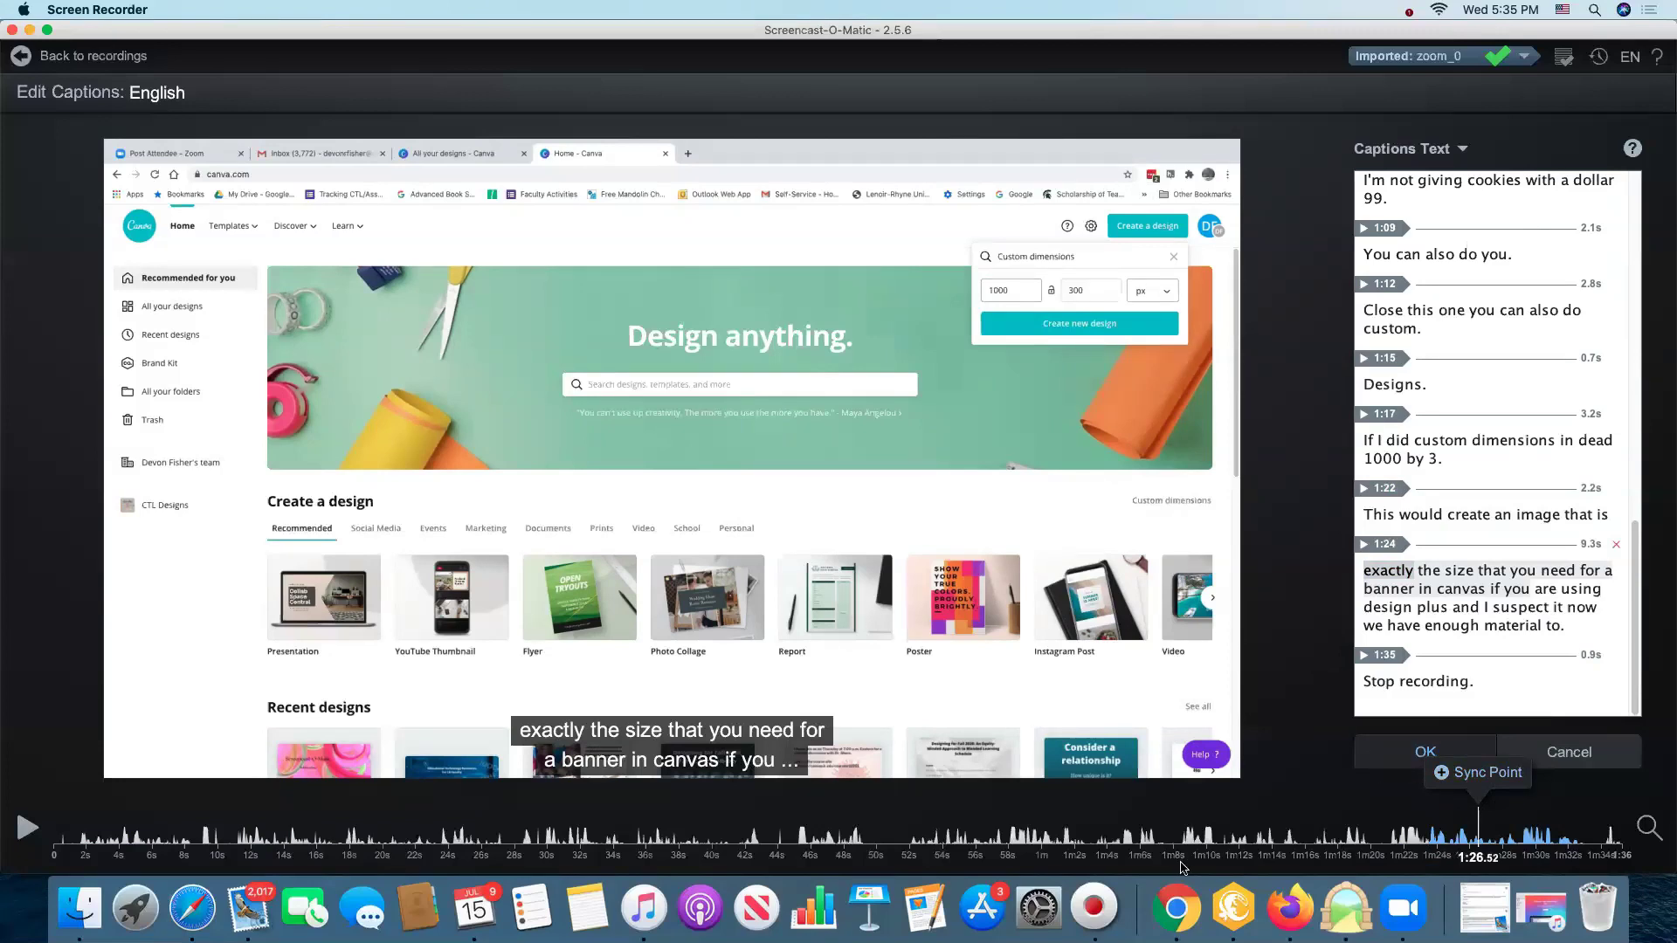
pyautogui.click(1132, 860)
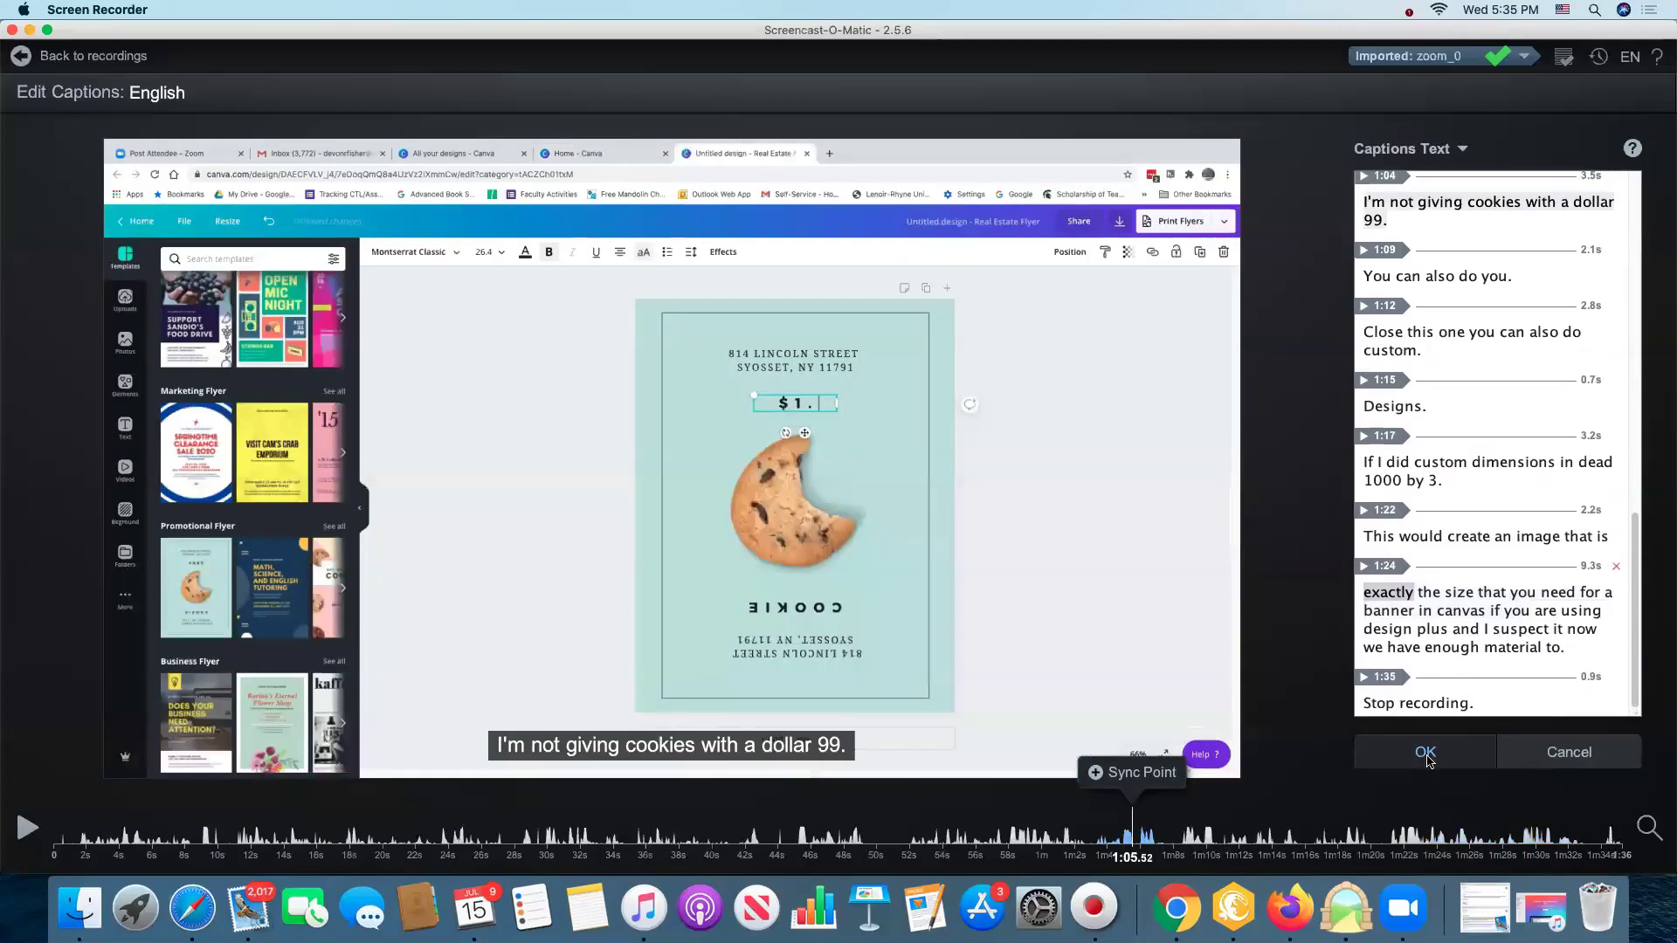
pyautogui.click(1425, 752)
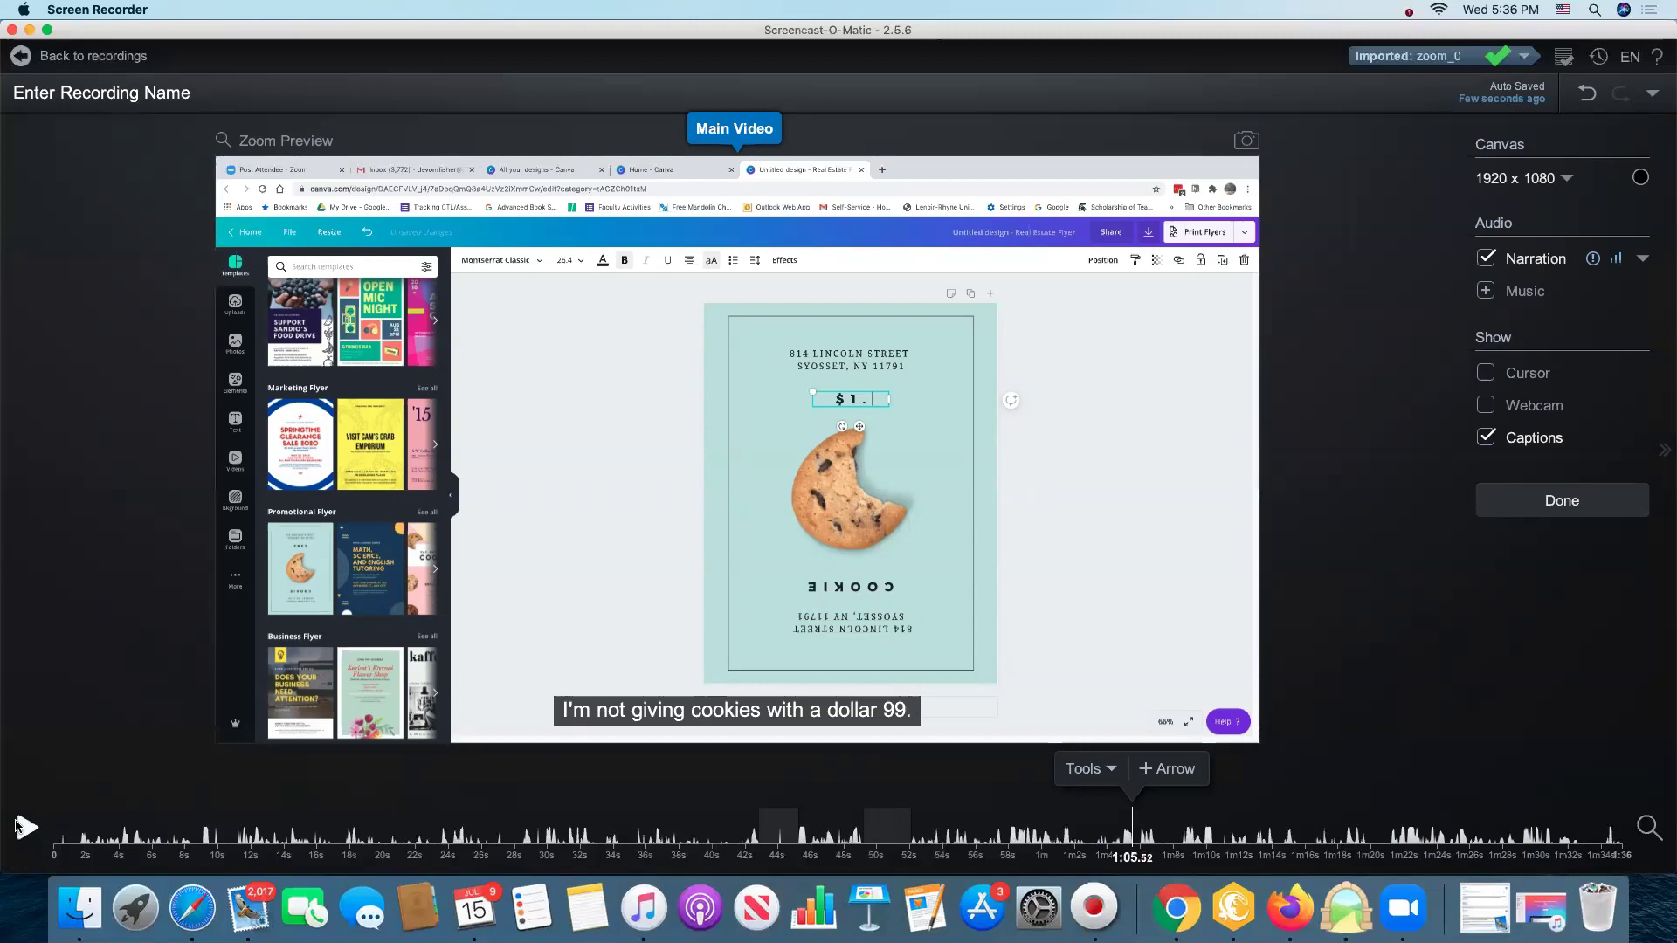
pyautogui.click(23, 827)
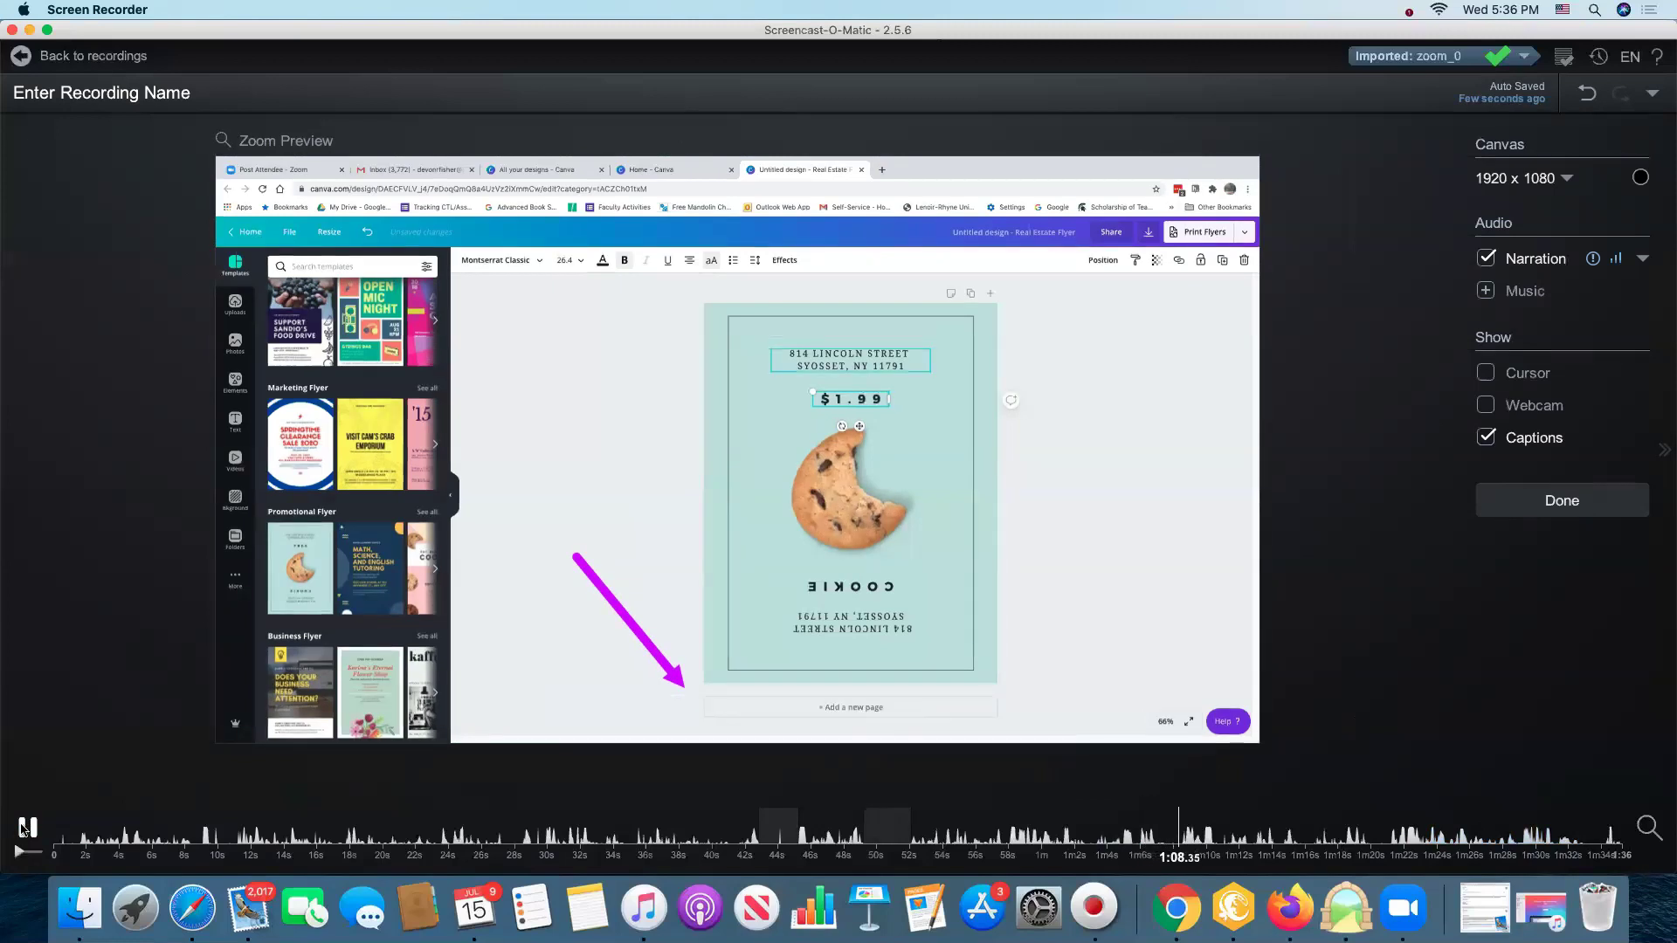
pyautogui.click(24, 827)
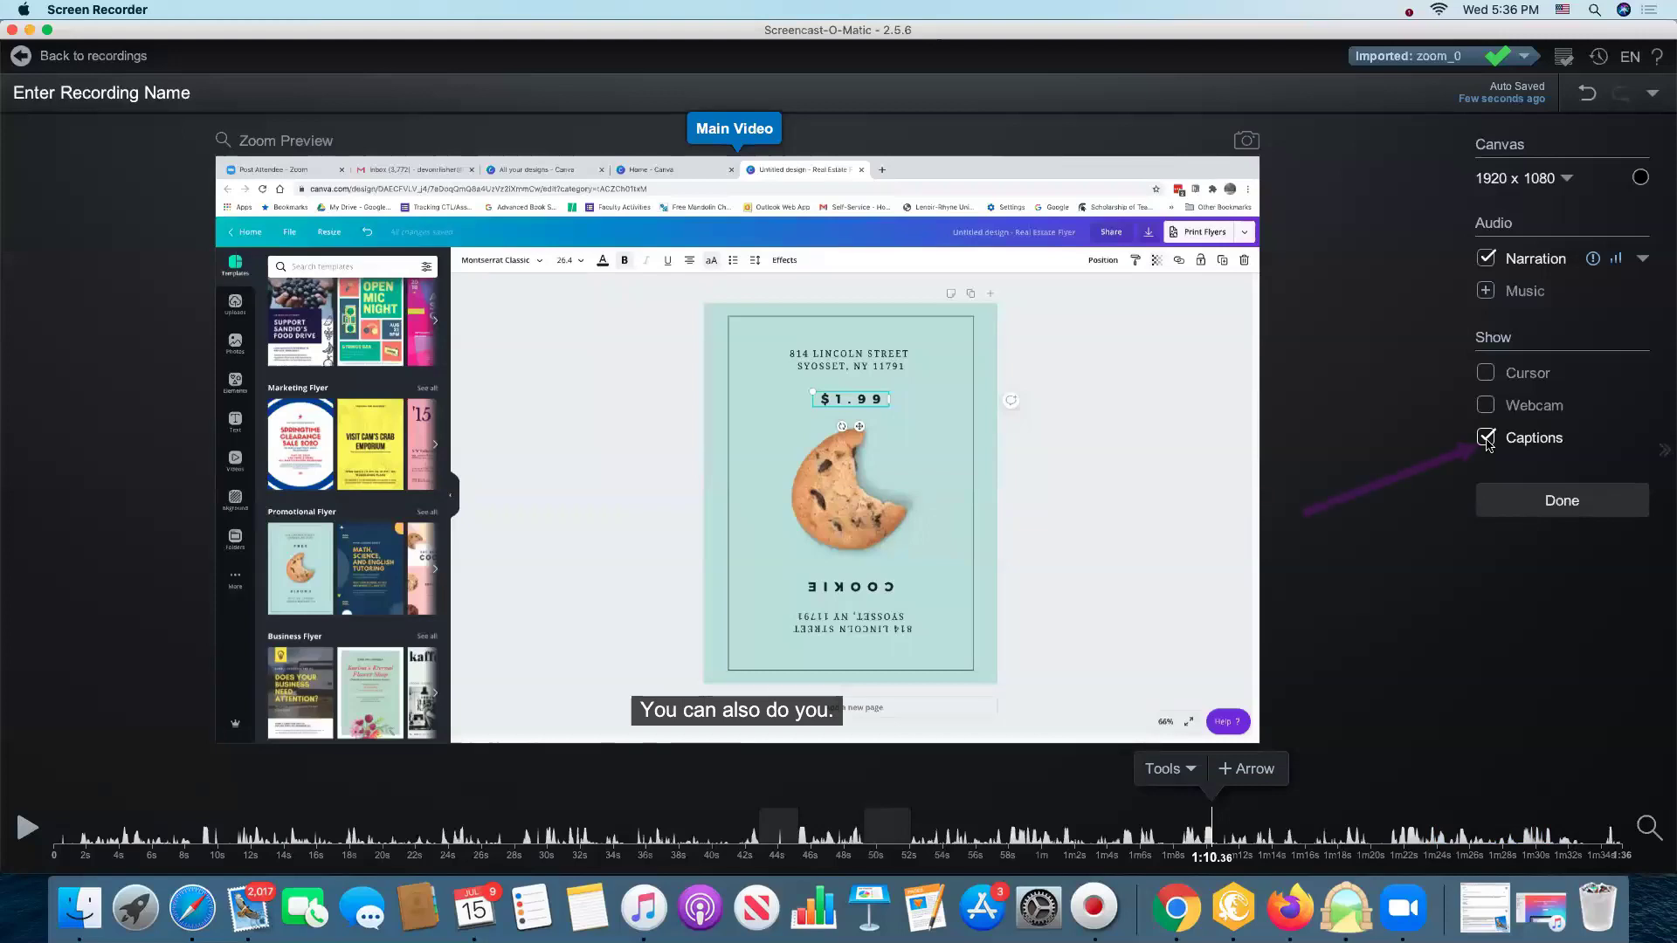
# Turn off the Captions display under Show and finish editing Recording #17
pyautogui.click(1488, 443)
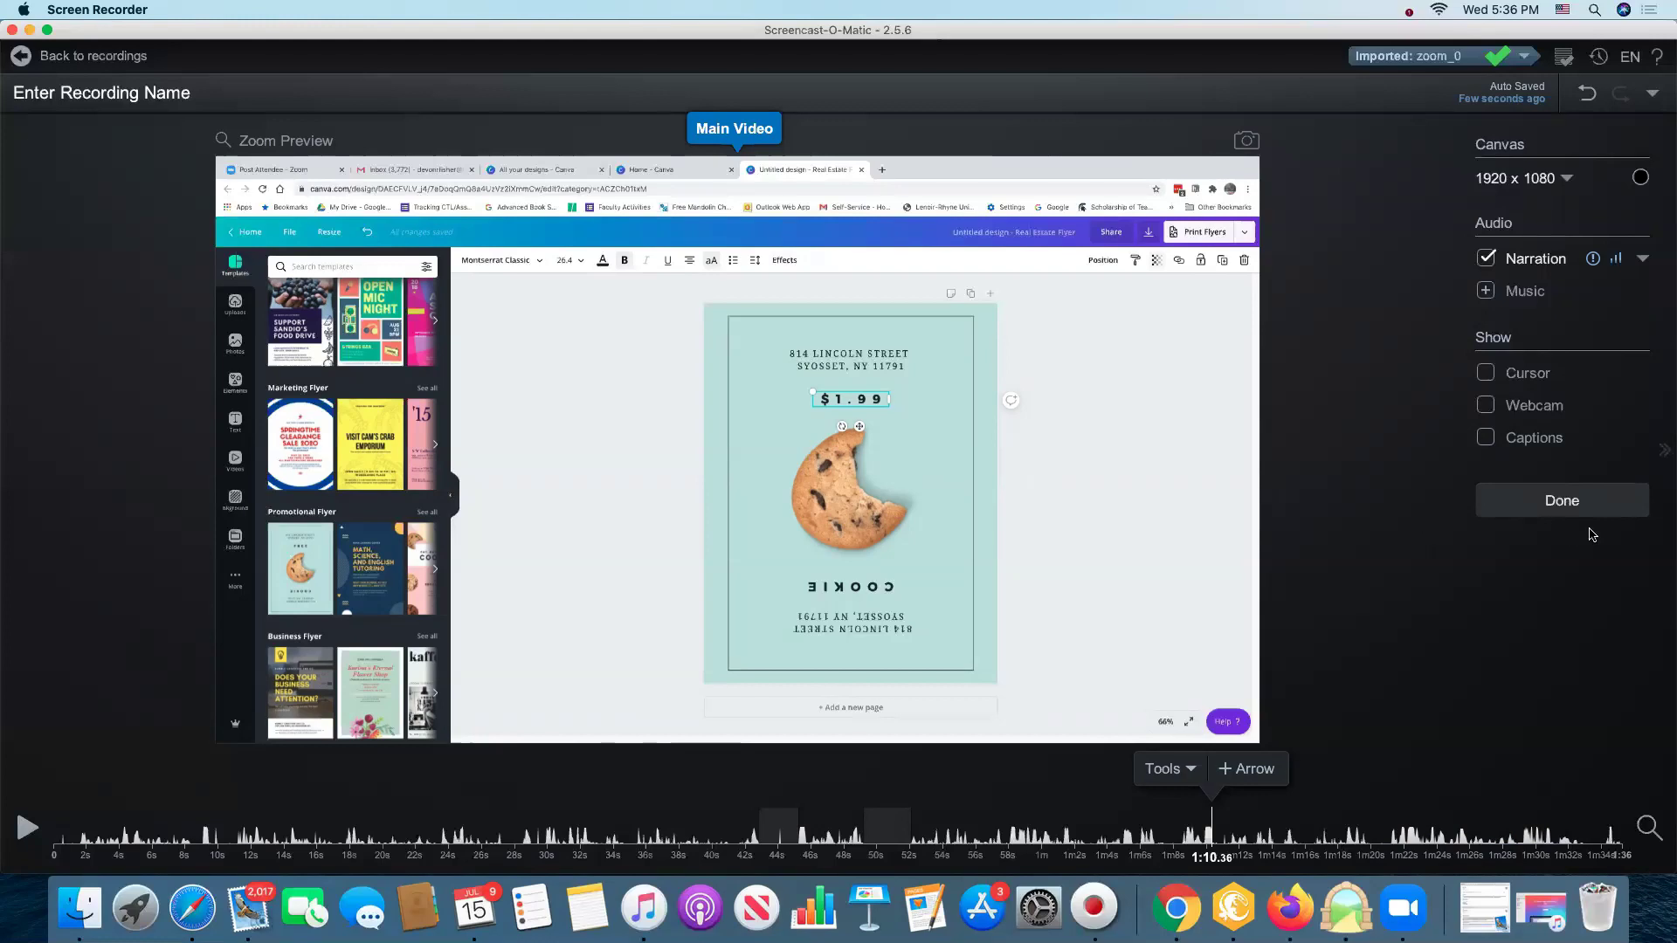
pyautogui.click(1564, 501)
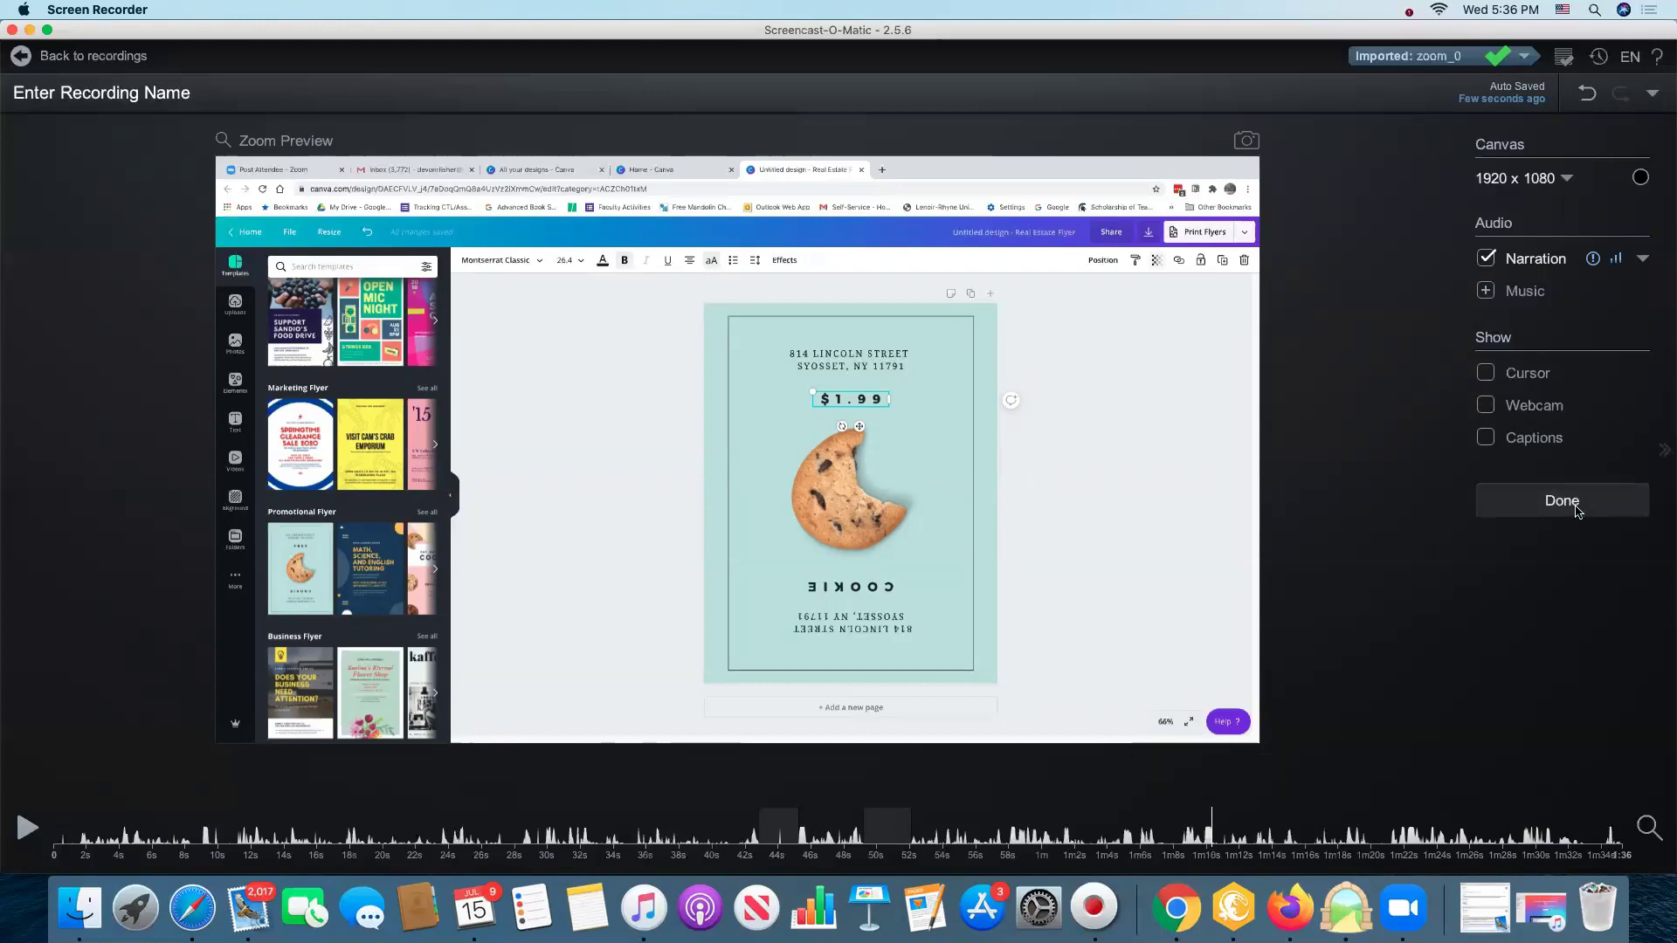